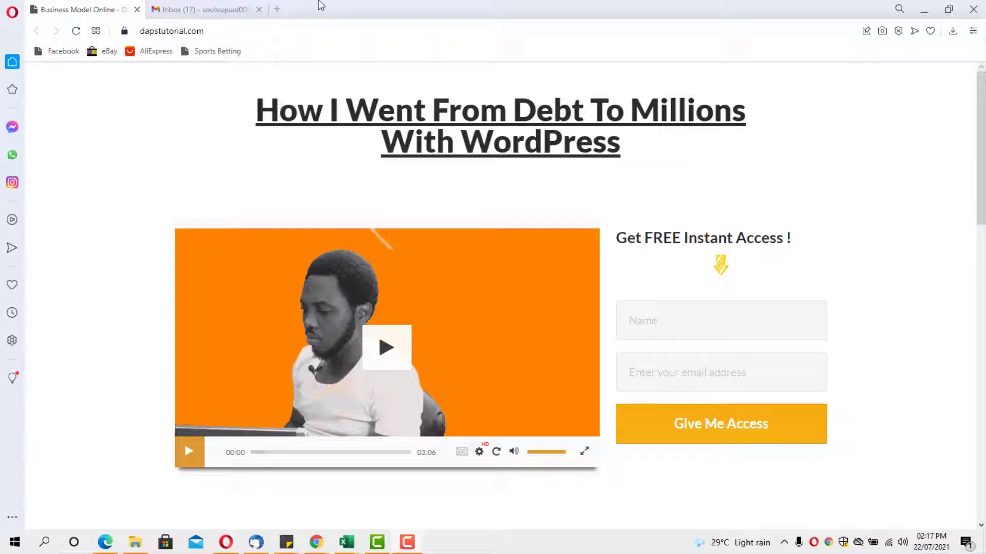
Search 'mozilla thunderbird' in a new tab, open thunderbird.net and scroll to its feature overview
click(277, 10)
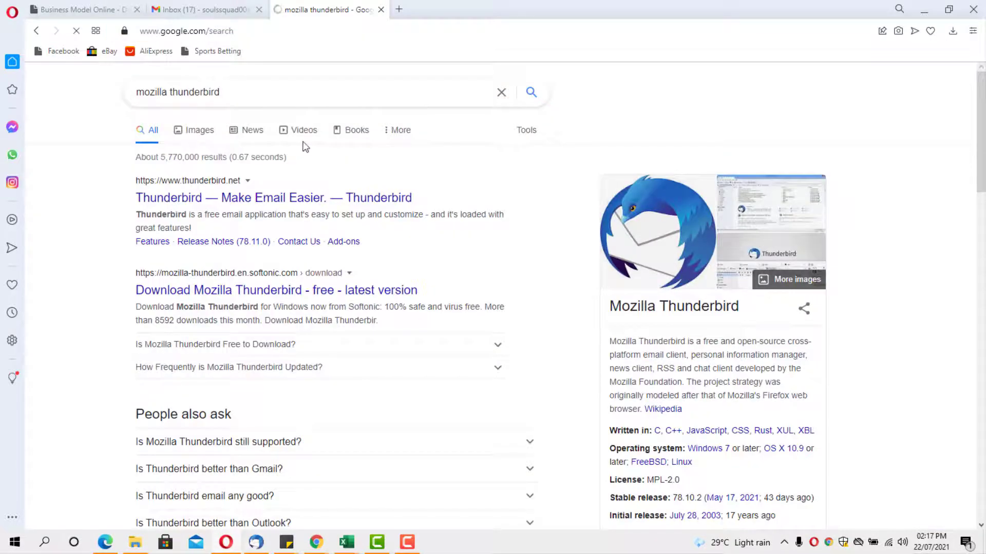
scroll(771, 259, down, 1)
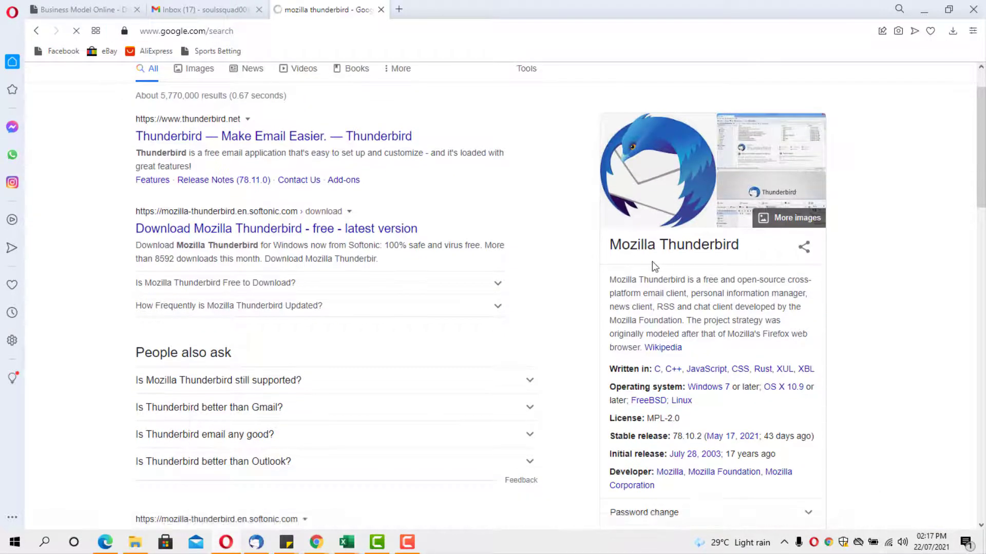
click(254, 137)
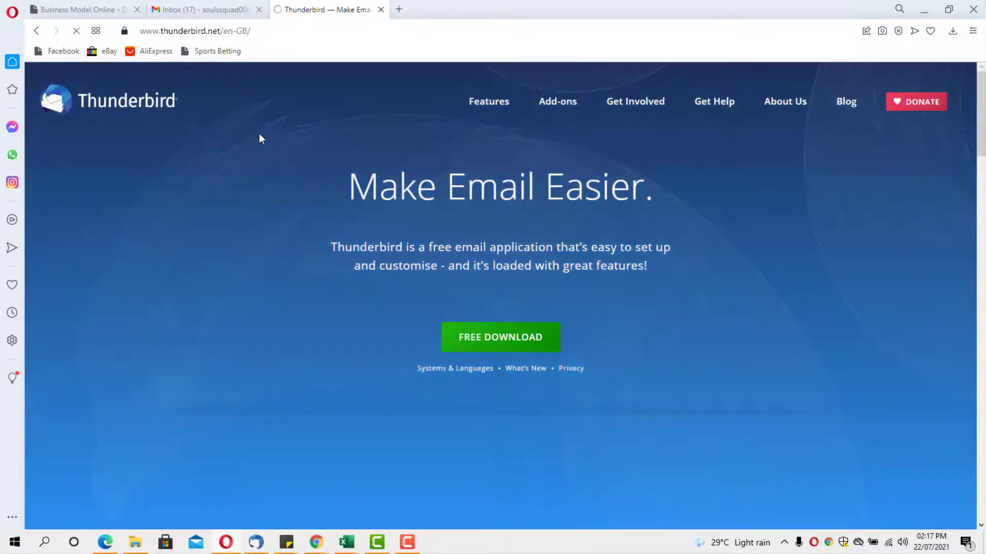
scroll(259, 134, down, 5)
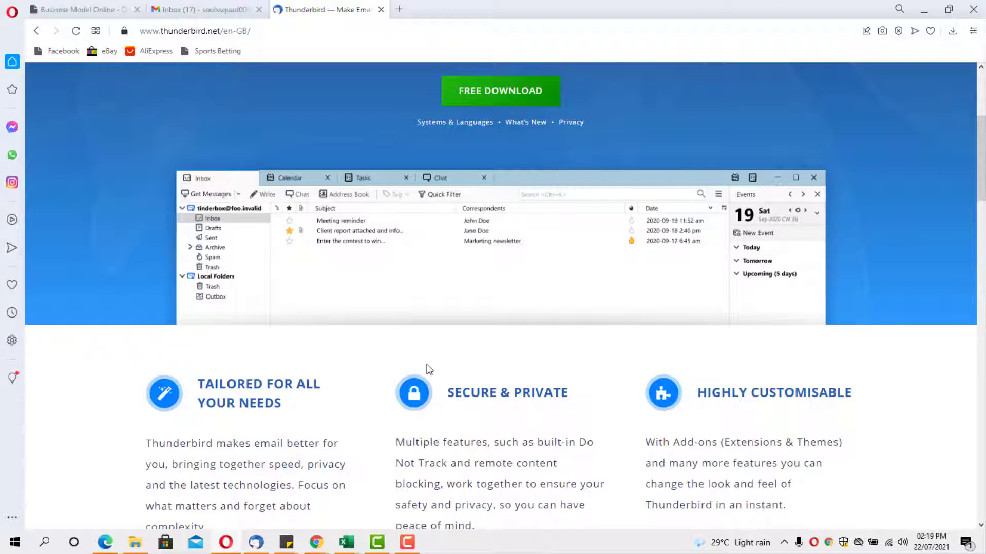
click(255, 543)
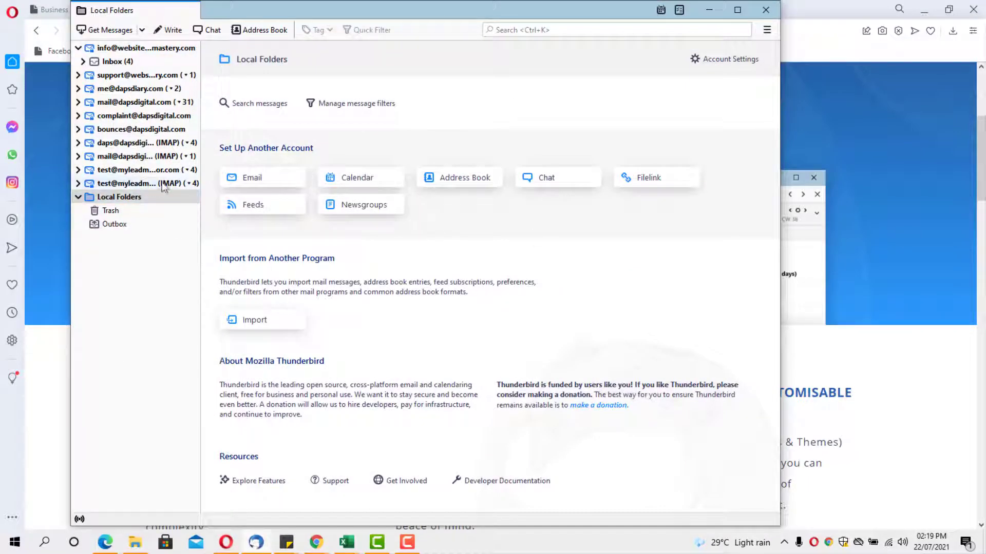
click(122, 200)
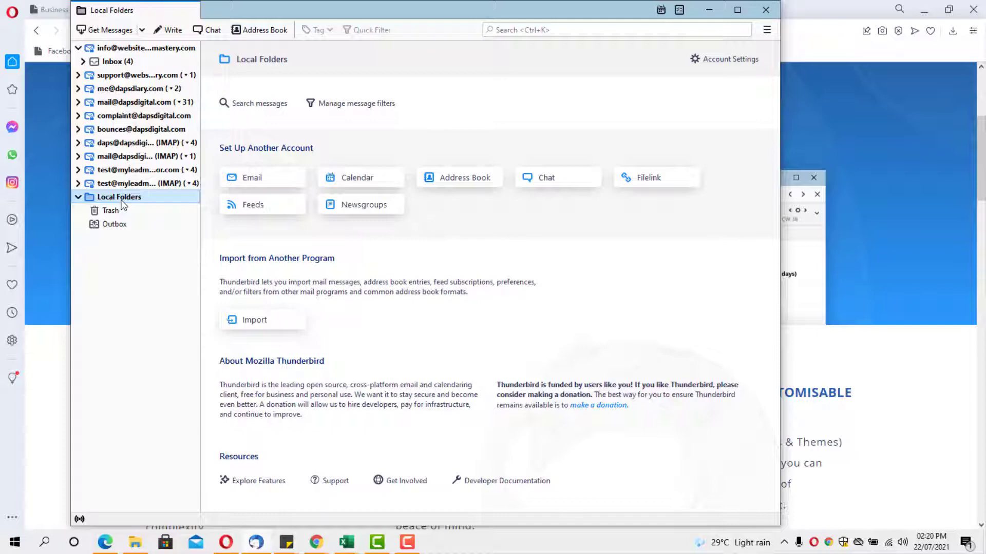
click(753, 17)
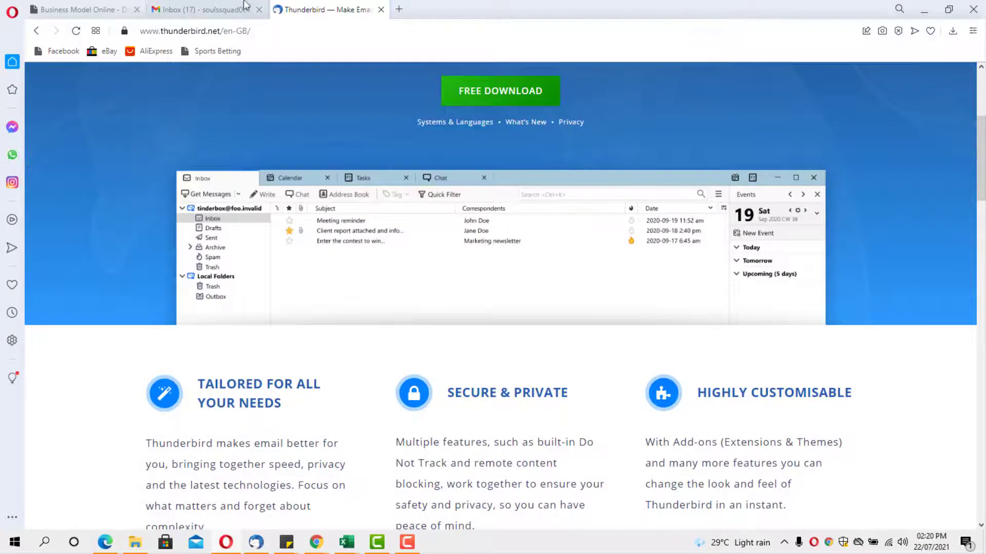
Copy the Gmail account's email address from the Google account popup, then return to Thunderbird
click(206, 11)
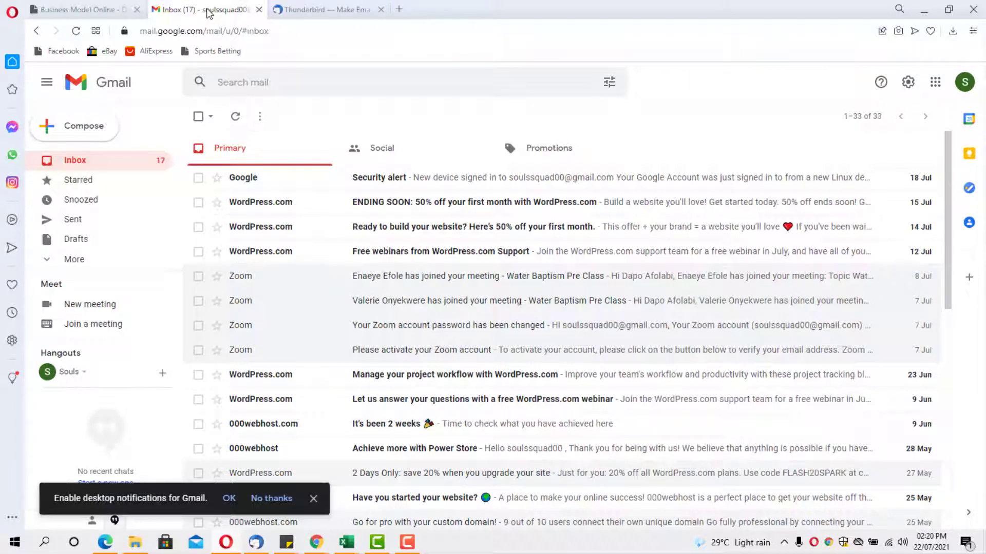
click(961, 91)
drag(924, 192, 820, 196)
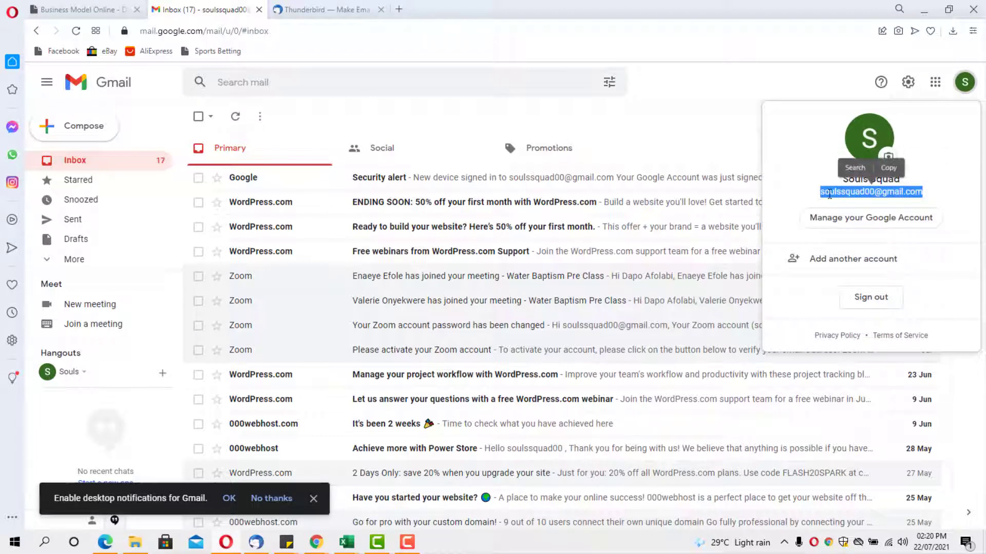
click(888, 167)
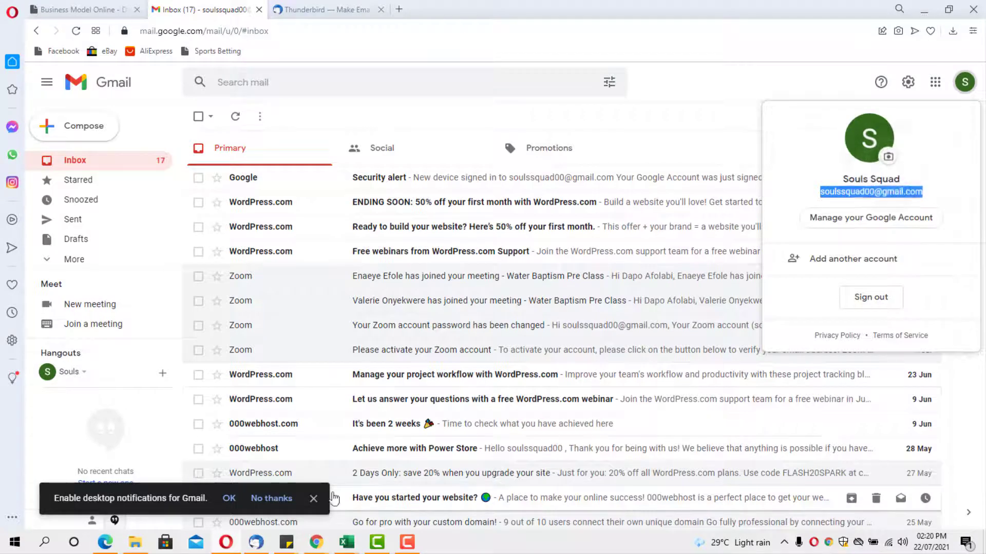
click(256, 542)
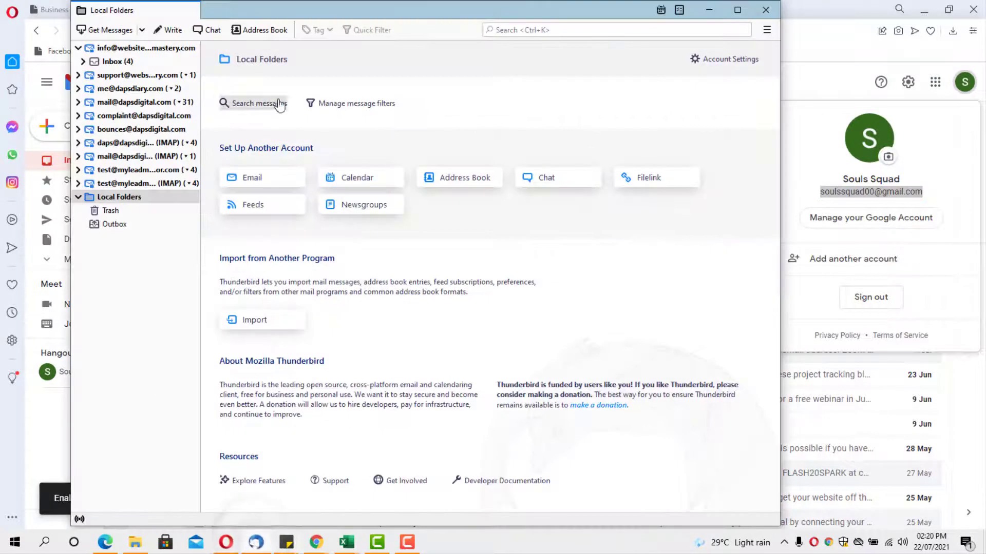
Start existing email account setup with a display name and the pasted Gmail address
click(257, 178)
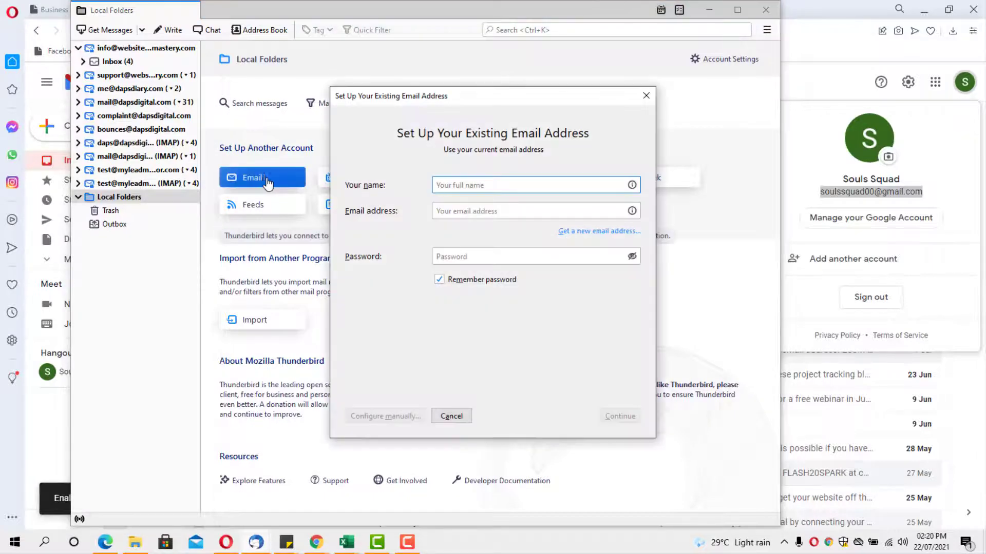
text(D)
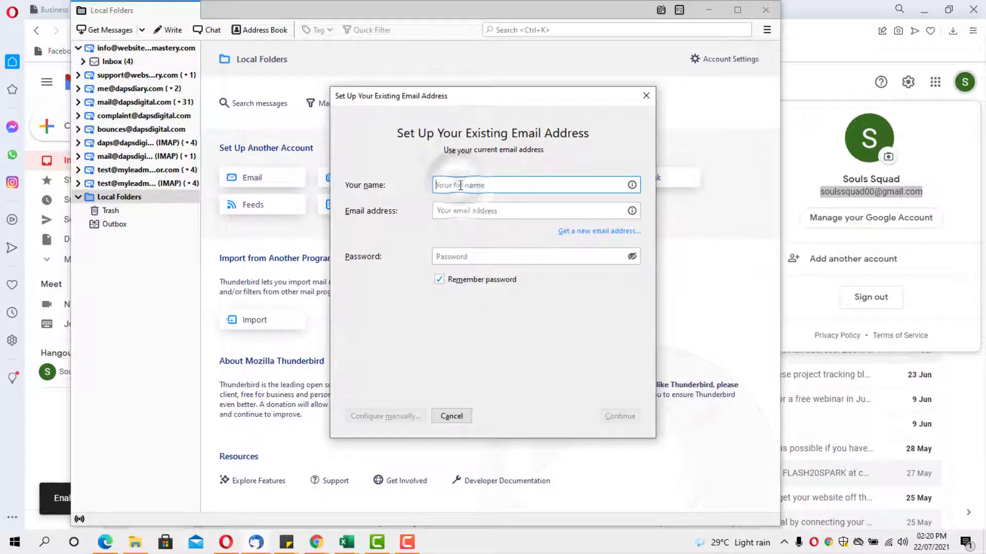
text(aps)
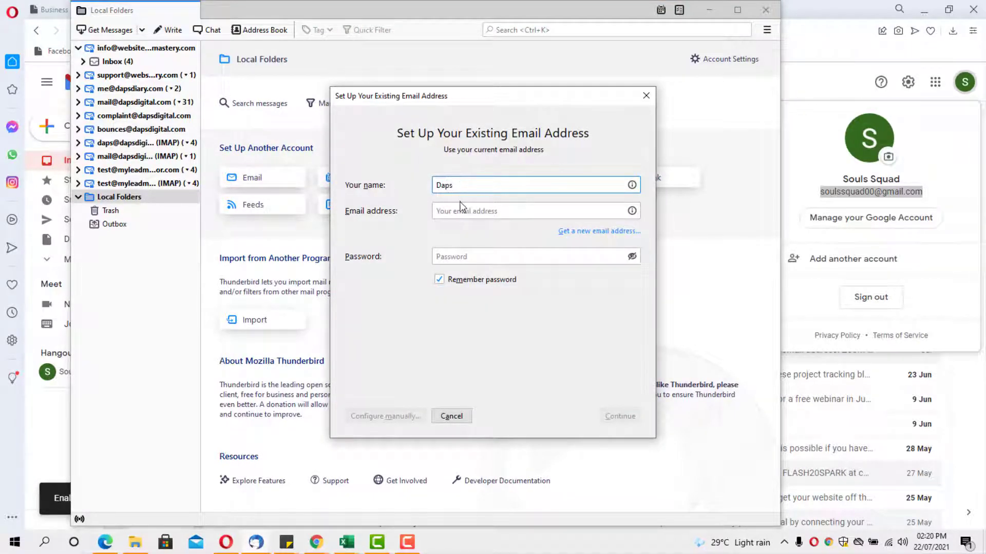
click(461, 211)
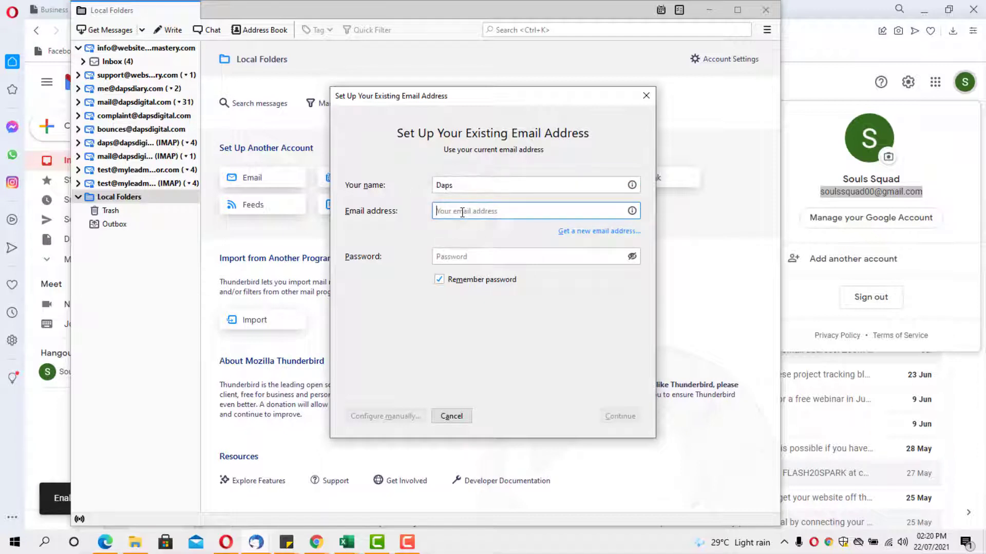
key(ctrl+v)
click(477, 237)
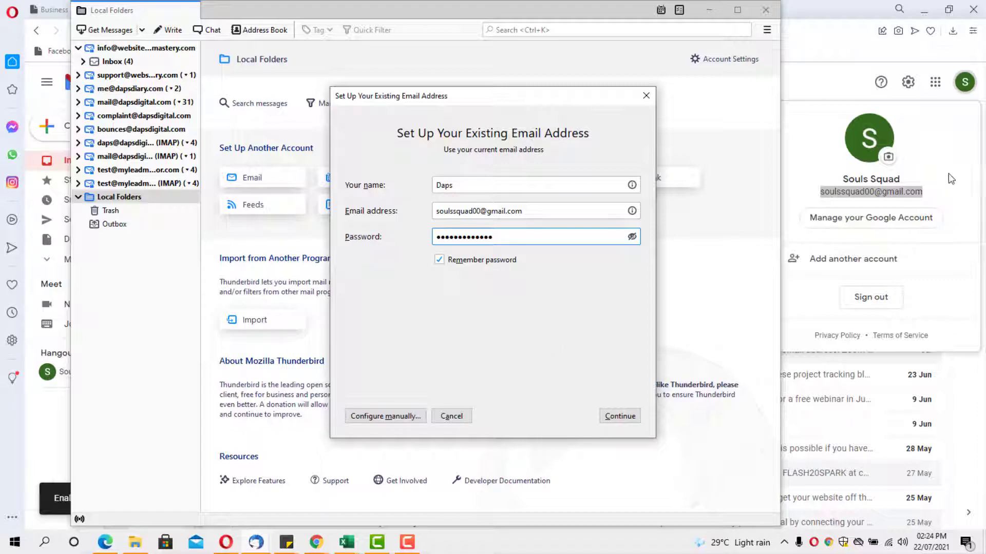
click(963, 165)
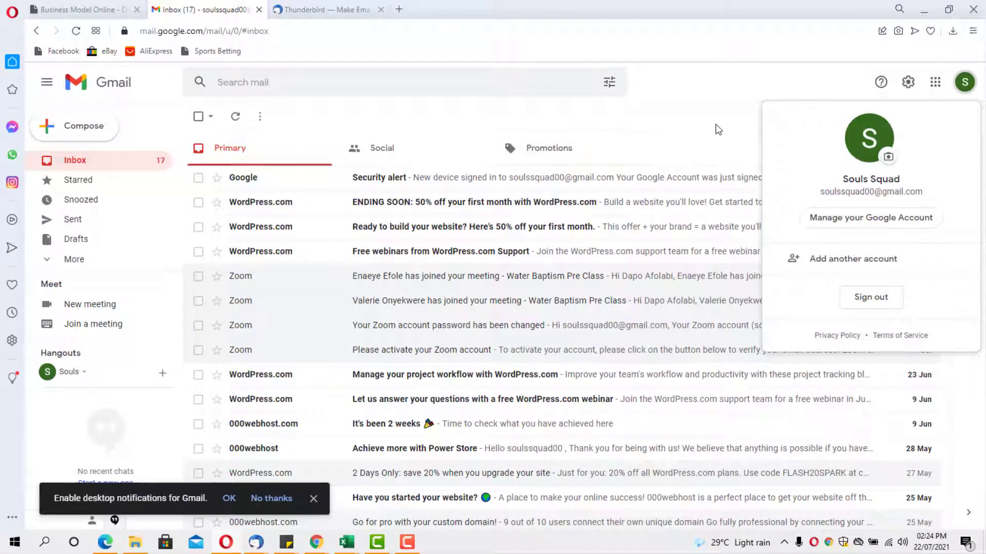
Enable IMAP under Gmail's Forwarding and POP/IMAP settings and save the changes
click(719, 108)
click(907, 82)
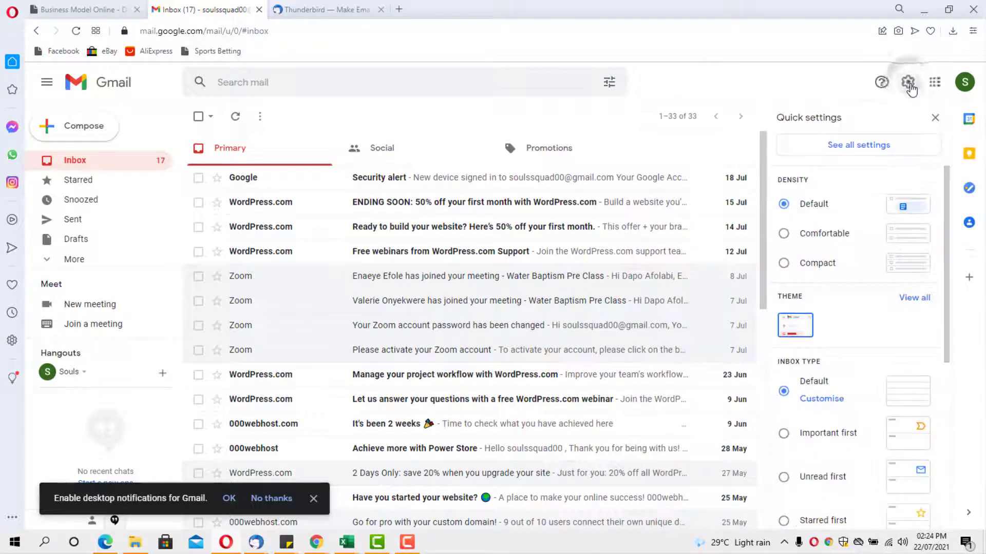
click(849, 149)
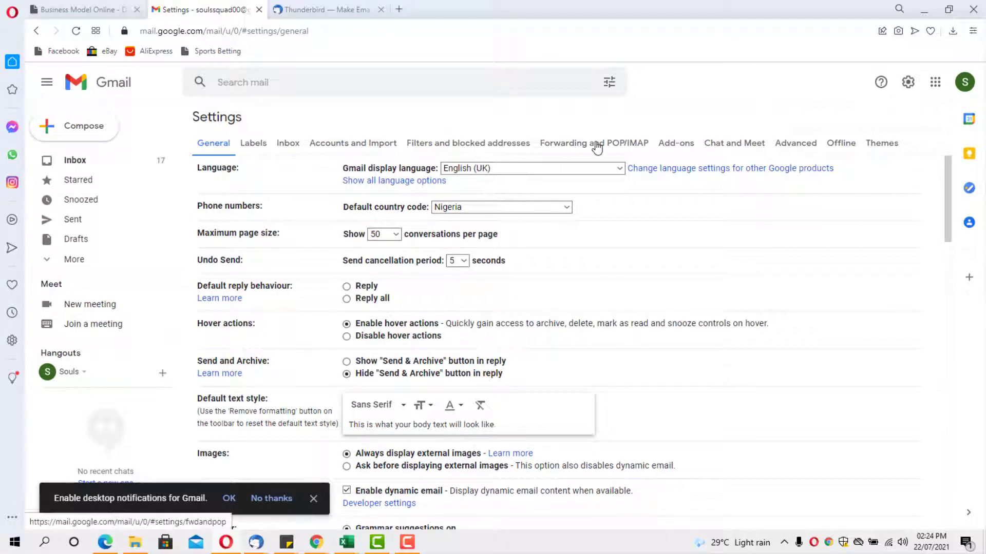
click(595, 145)
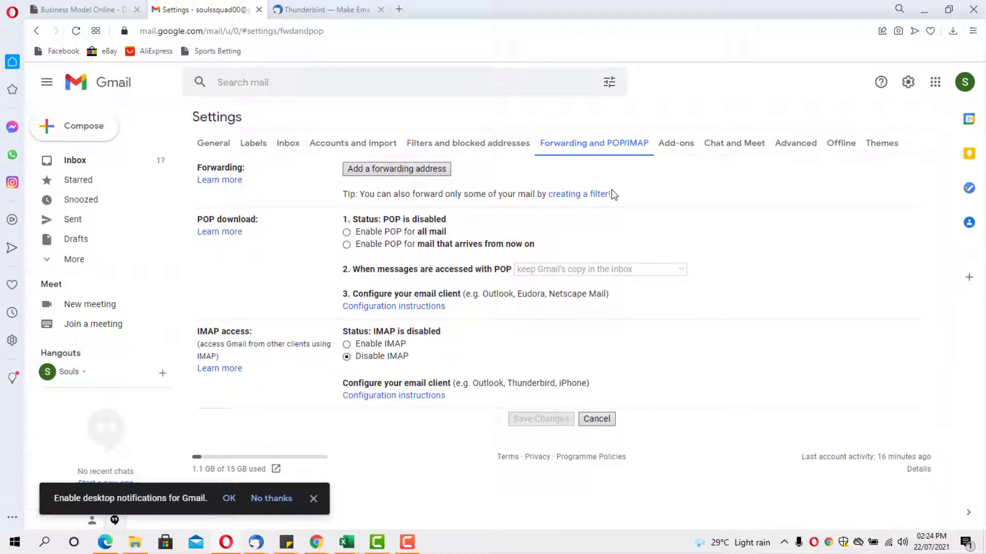
click(347, 344)
scroll(558, 339, down, 3)
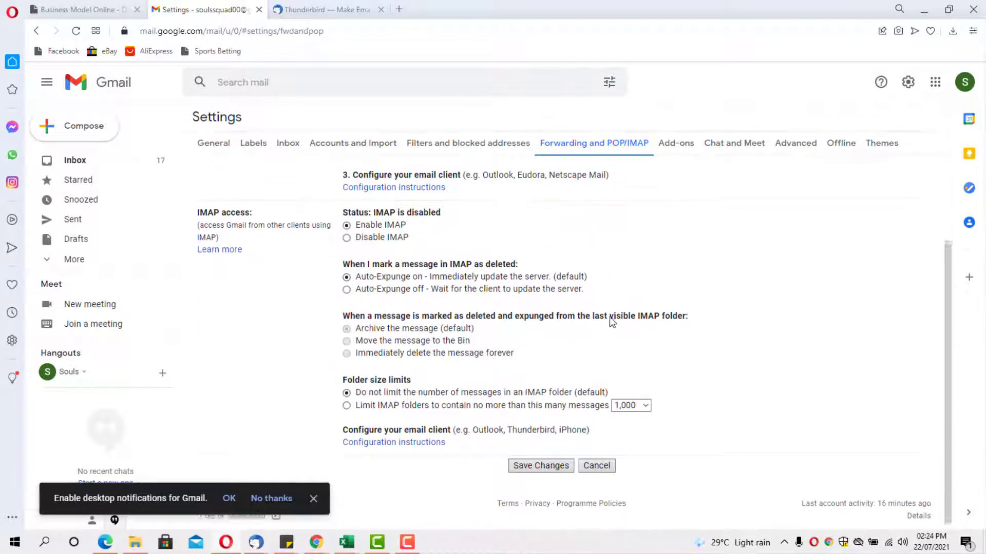
click(537, 464)
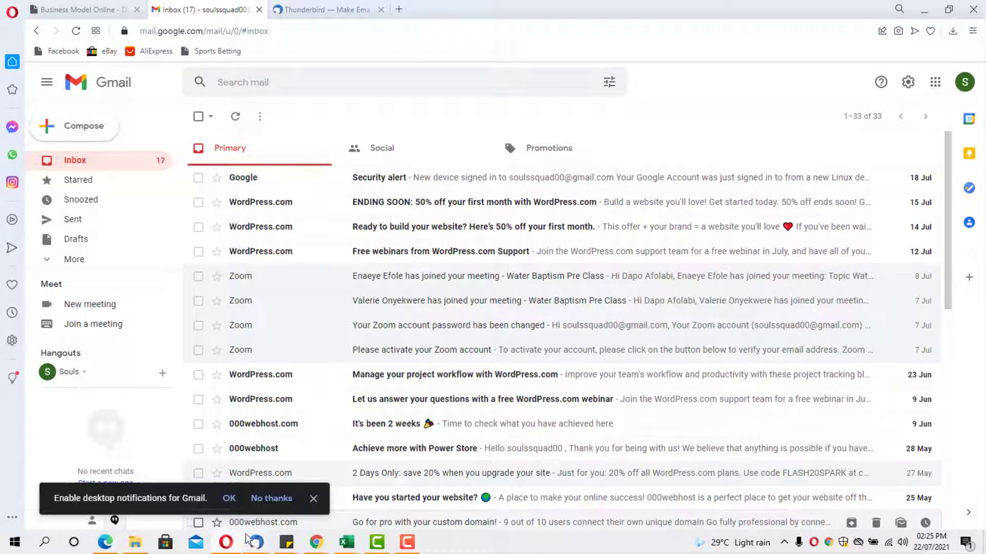
Let Thunderbird look up the server settings and accept the found Gmail IMAP configuration
mouse_move(255, 544)
click(292, 487)
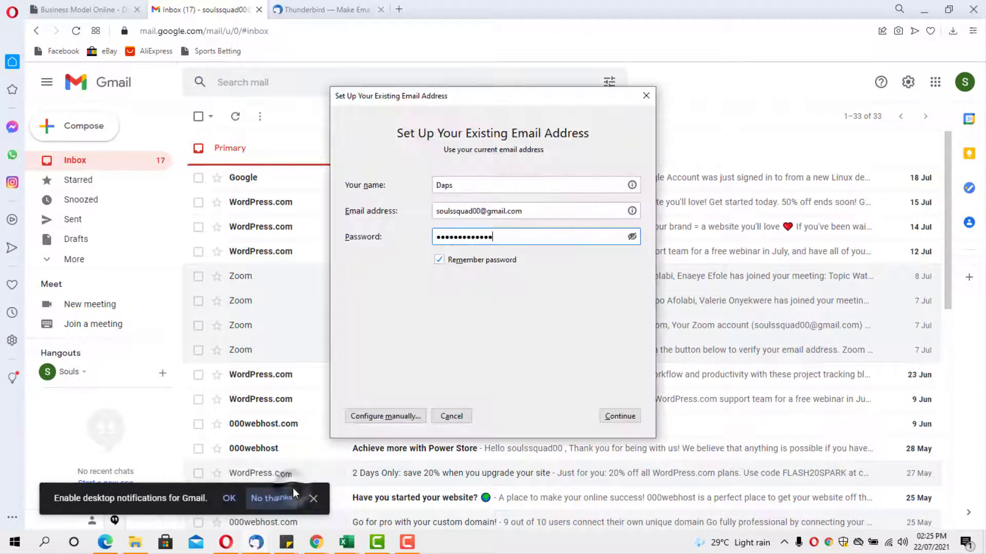
click(620, 416)
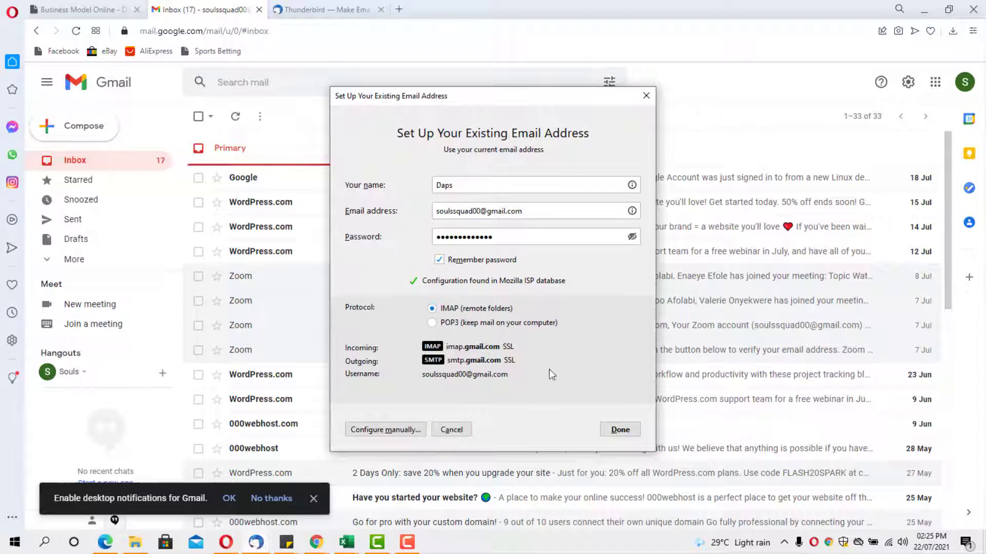
click(622, 430)
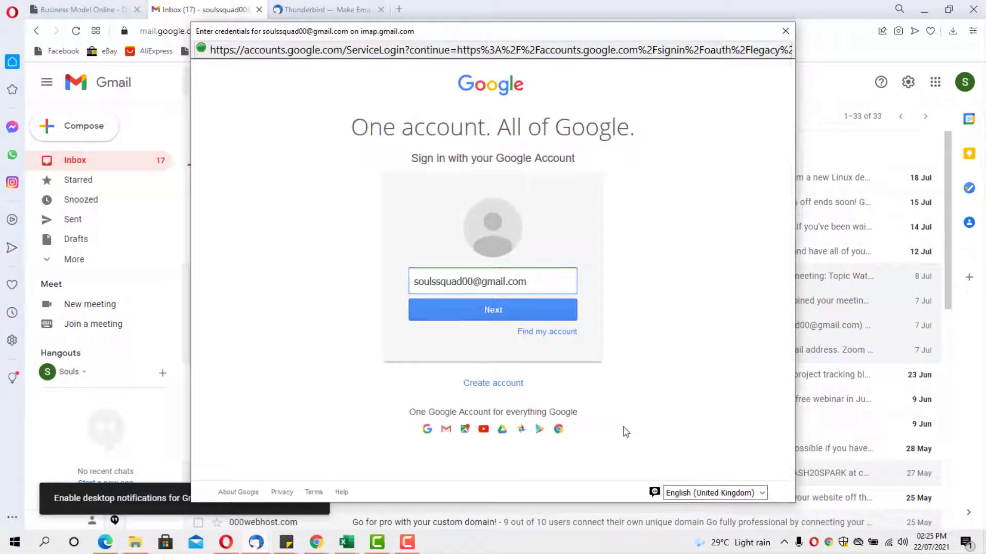
Sign in to Google with the account password and allow Thunderbird access to Gmail
click(433, 313)
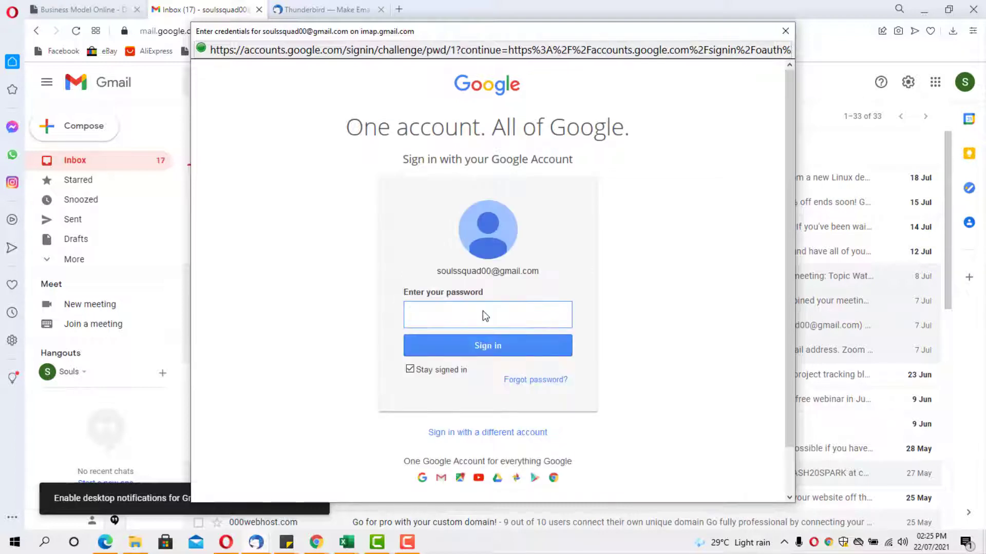
key(ctrl+v)
click(461, 346)
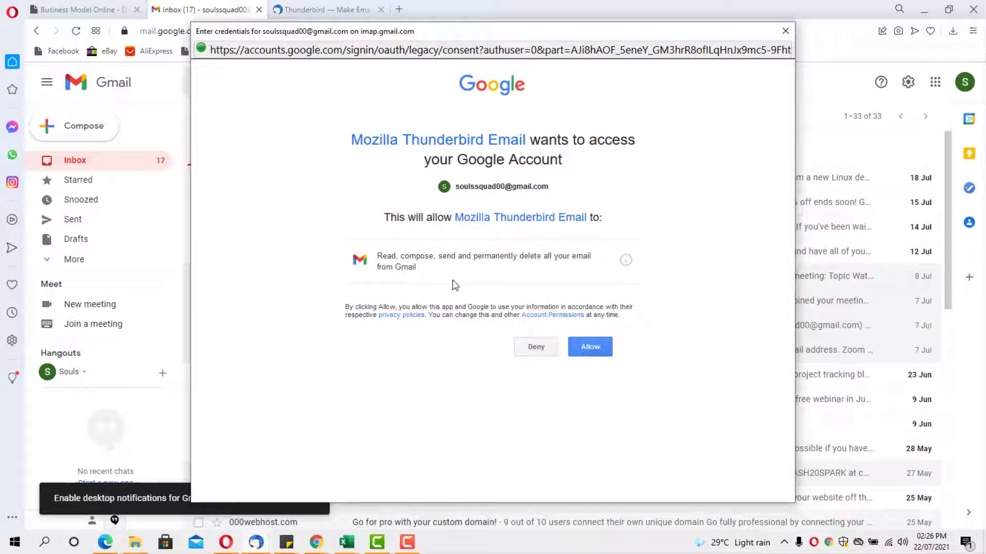
click(588, 350)
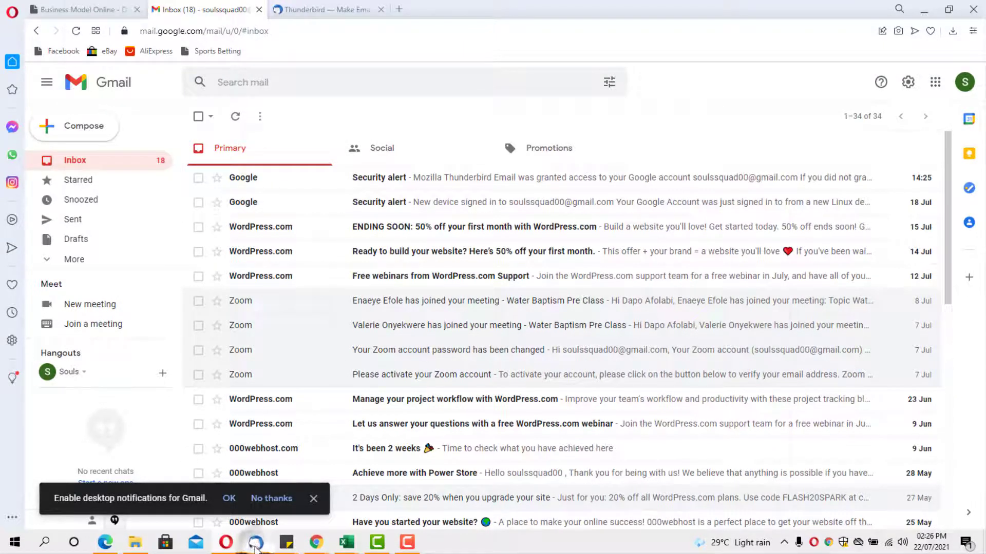
click(256, 542)
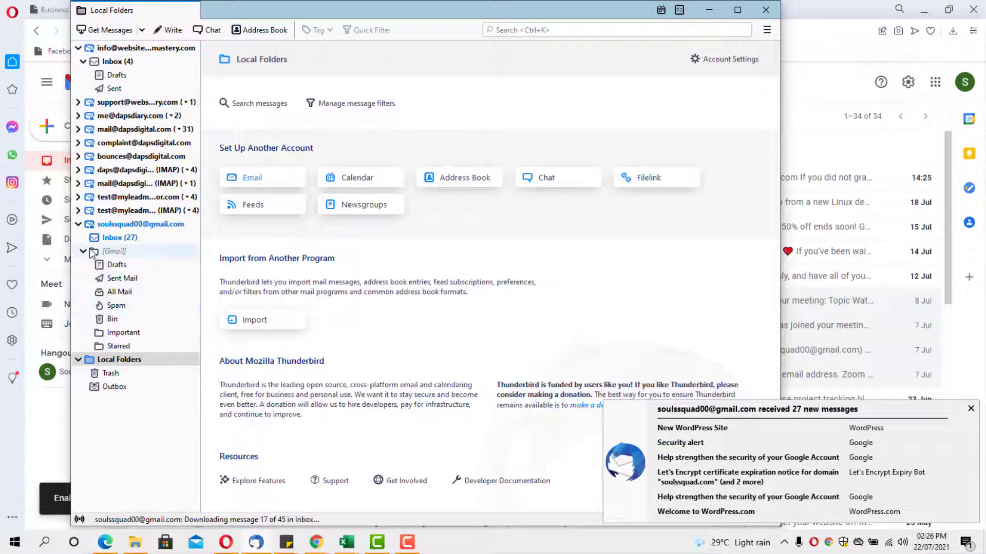
mouse_move(95, 245)
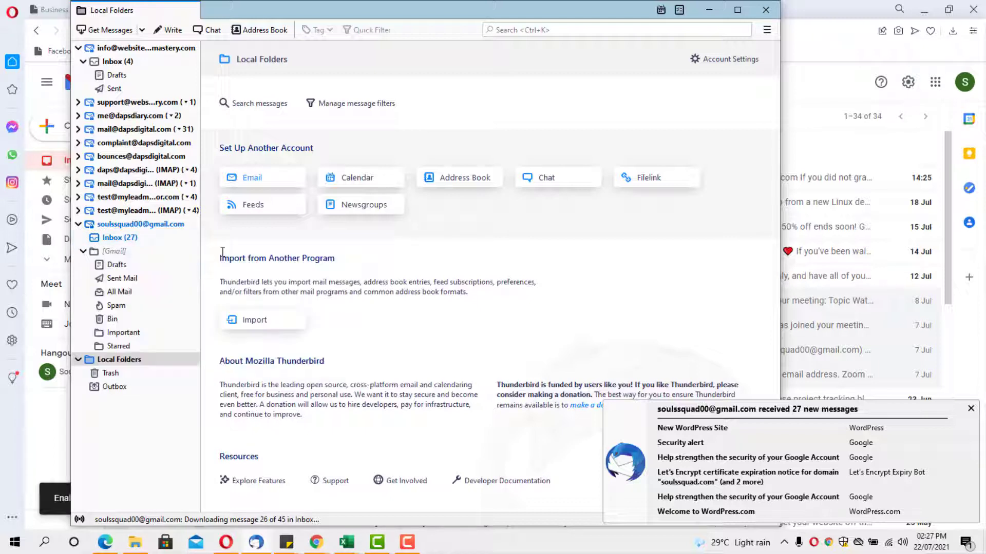
click(116, 238)
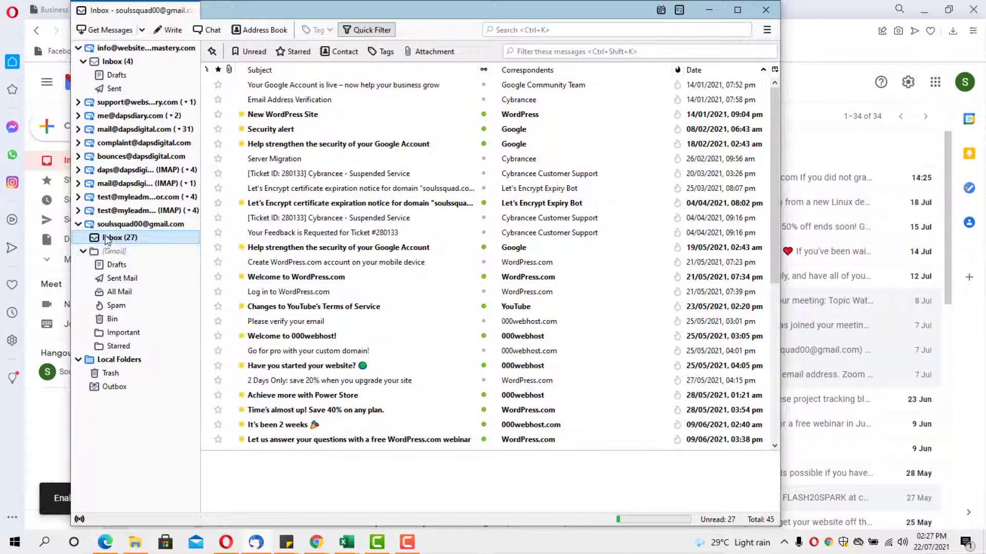
mouse_move(105, 236)
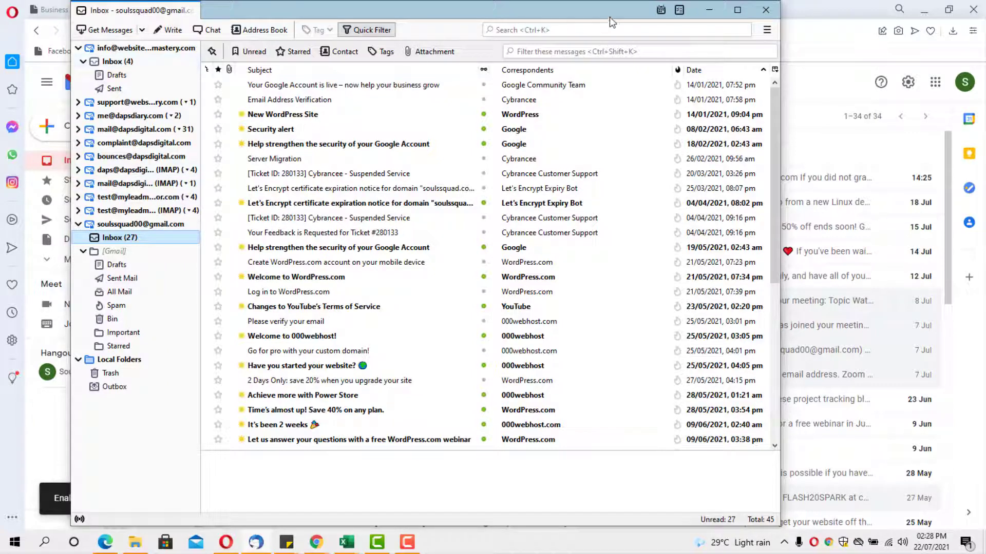
Minimize Thunderbird and load the YouTube channel's videos page from the pasted URL in a new tab
click(711, 8)
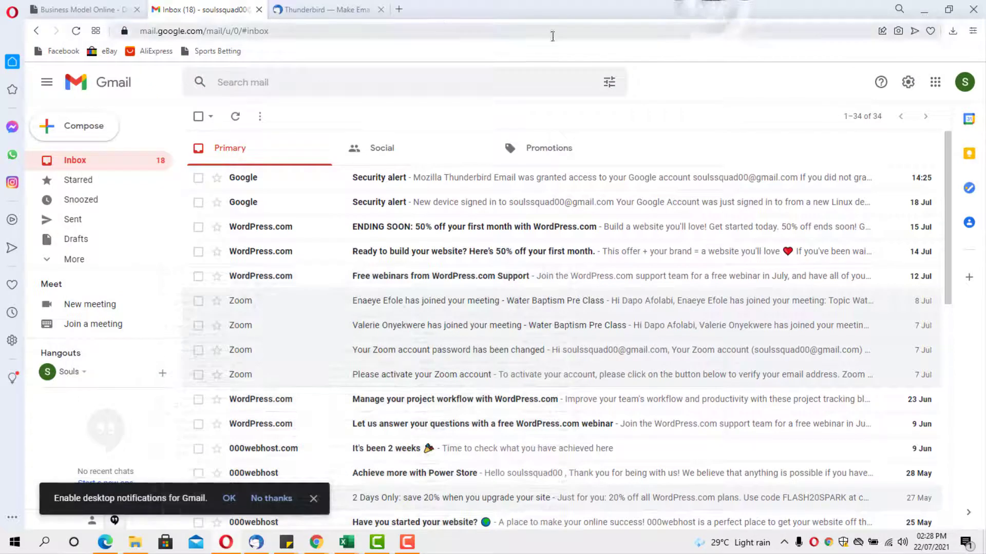
click(399, 10)
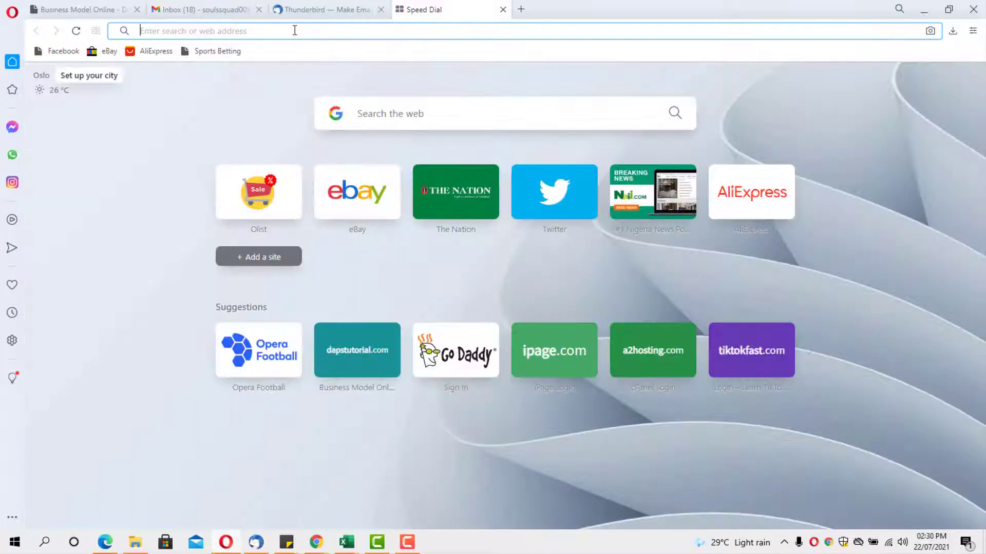
text(https://www.youtube.com/c/DapsTutorials/videos)
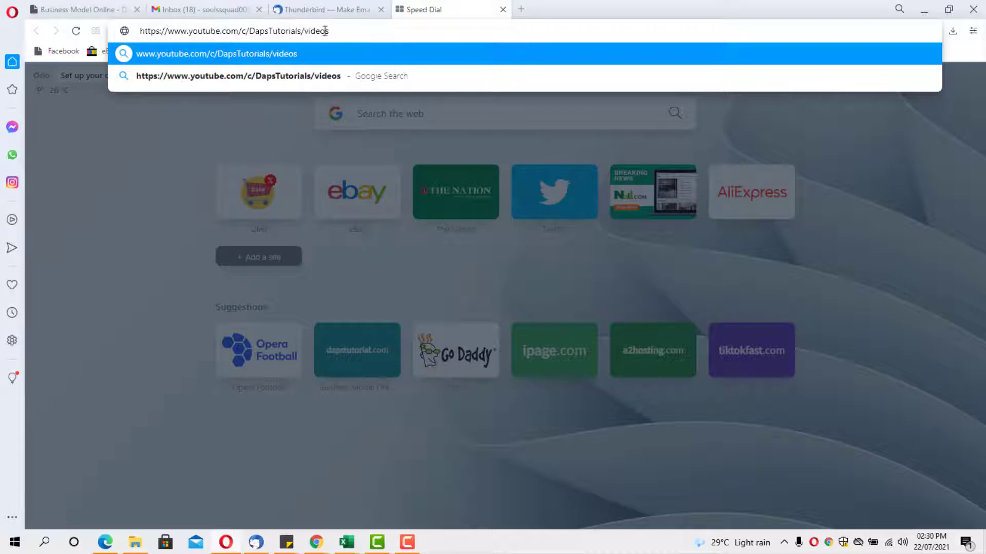
key(Return)
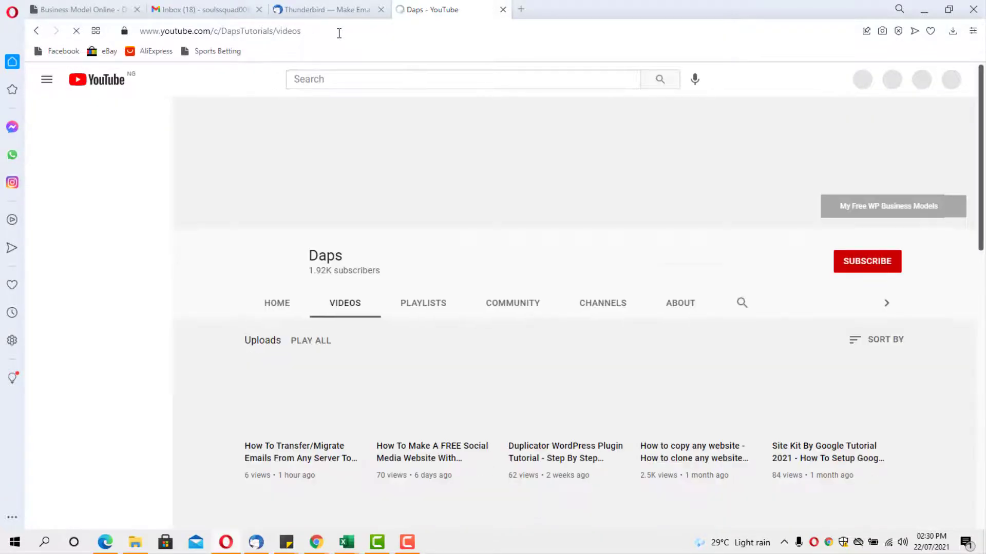
scroll(308, 257, down, 2)
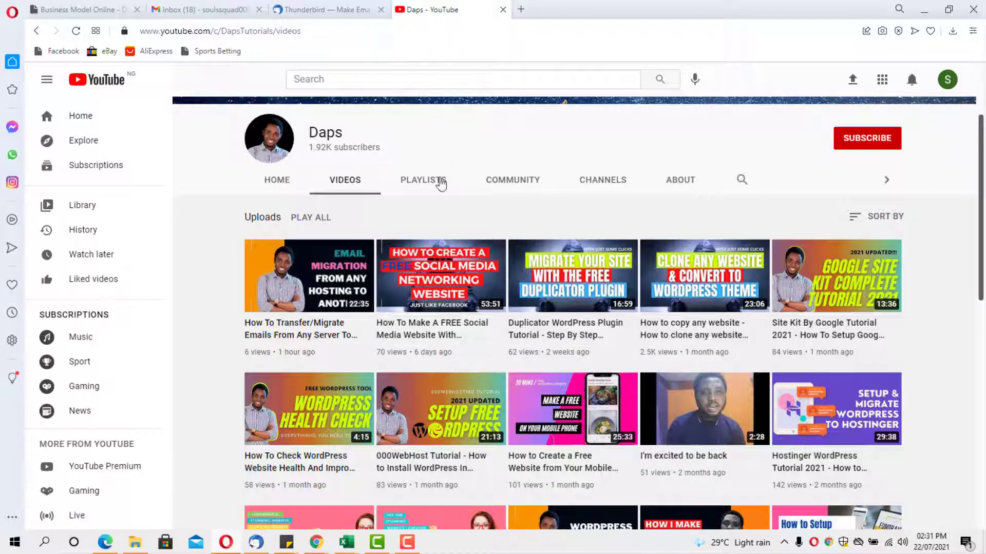
click(327, 10)
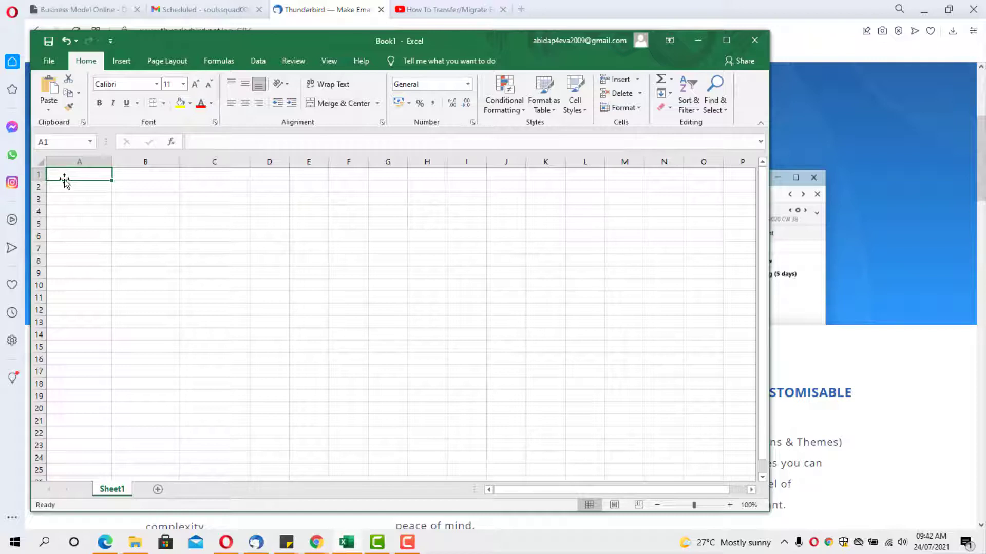
Enter the Name and Email headers, then the first contact's name and e-mail address
text(Name)
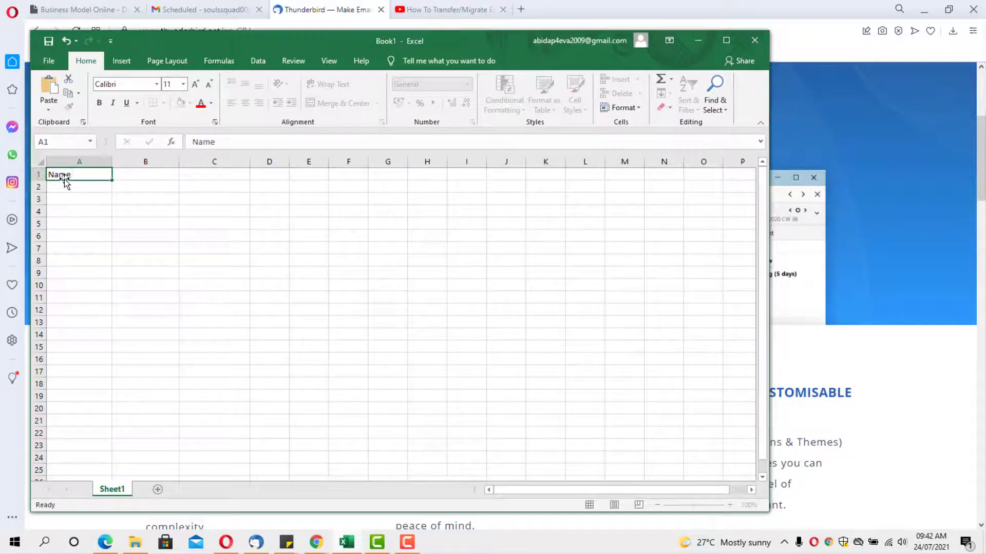
key(Tab)
text(E)
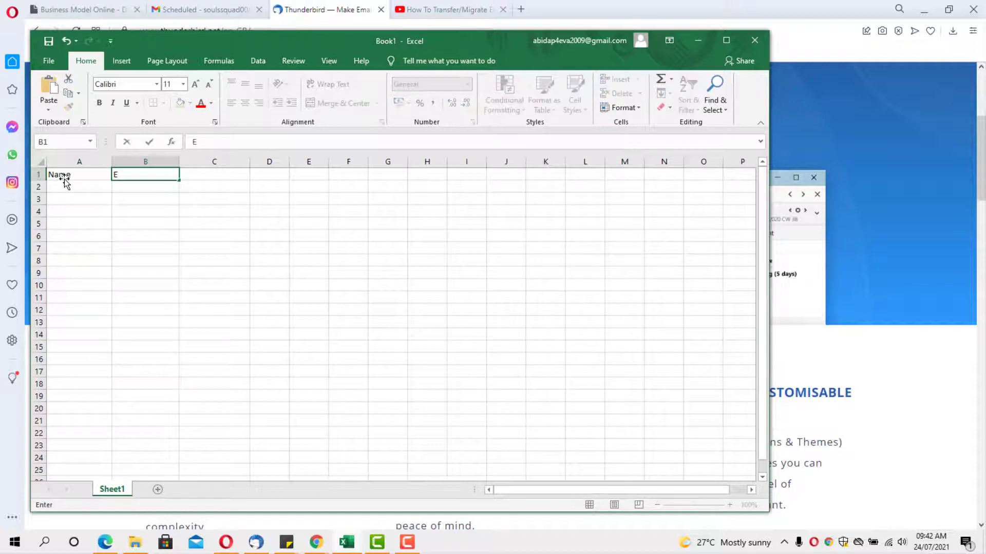
text(mail)
click(68, 189)
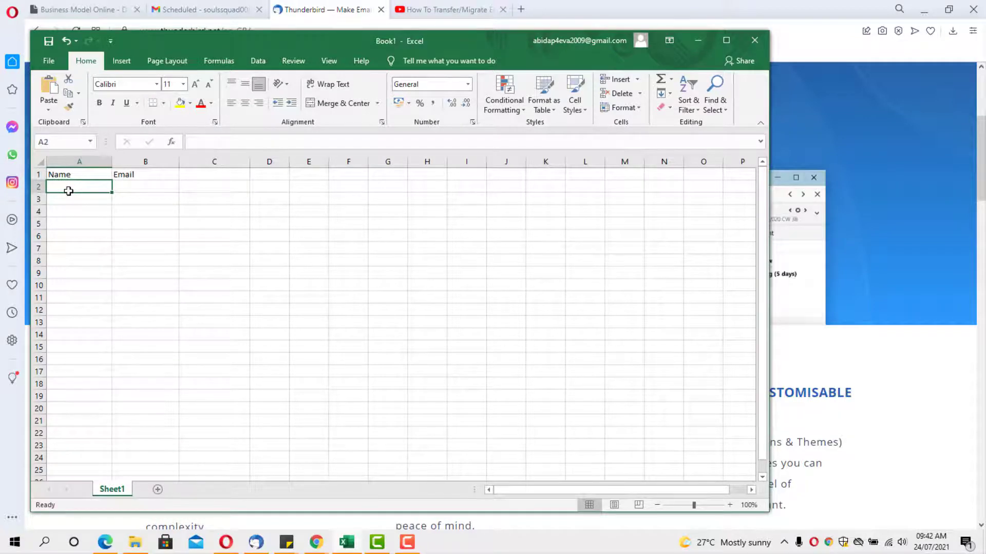
text(Ethan)
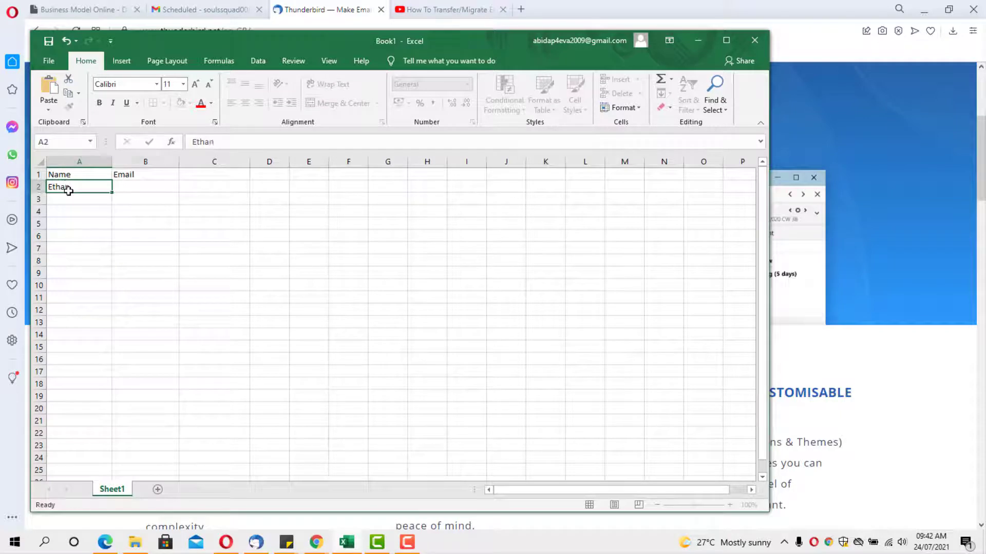
key(Tab)
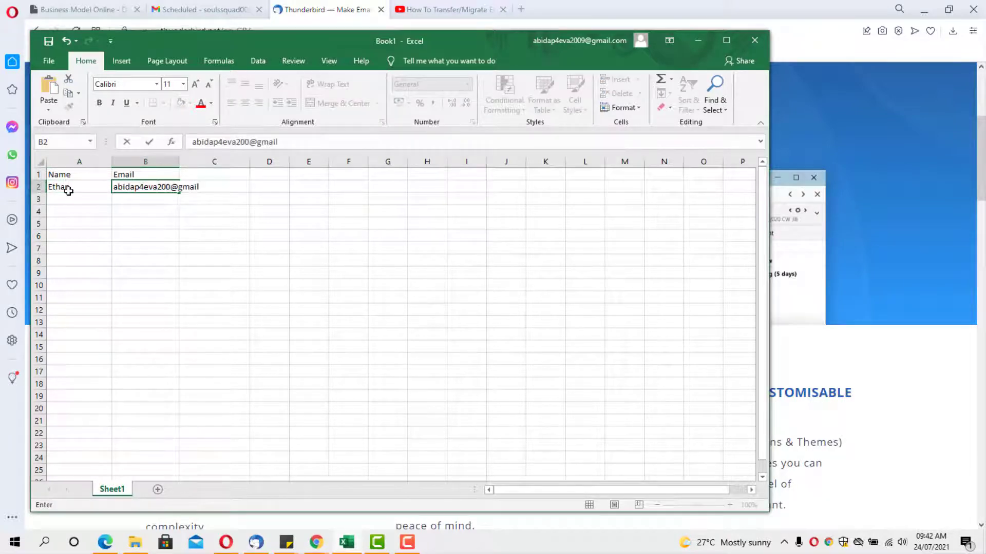
key(Return)
Add the second and third contacts' names and e-mail addresses in the next two rows
click(66, 200)
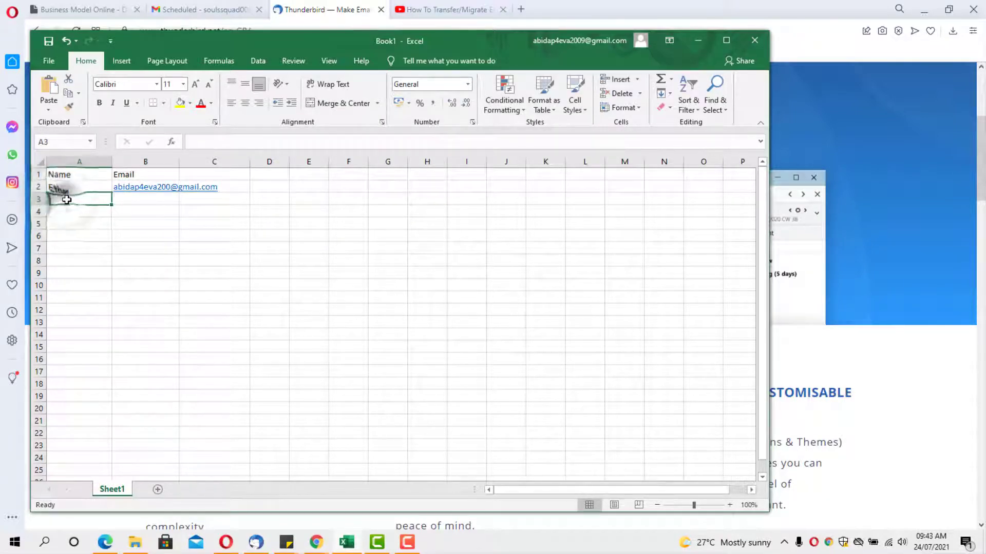
text(David)
key(Tab)
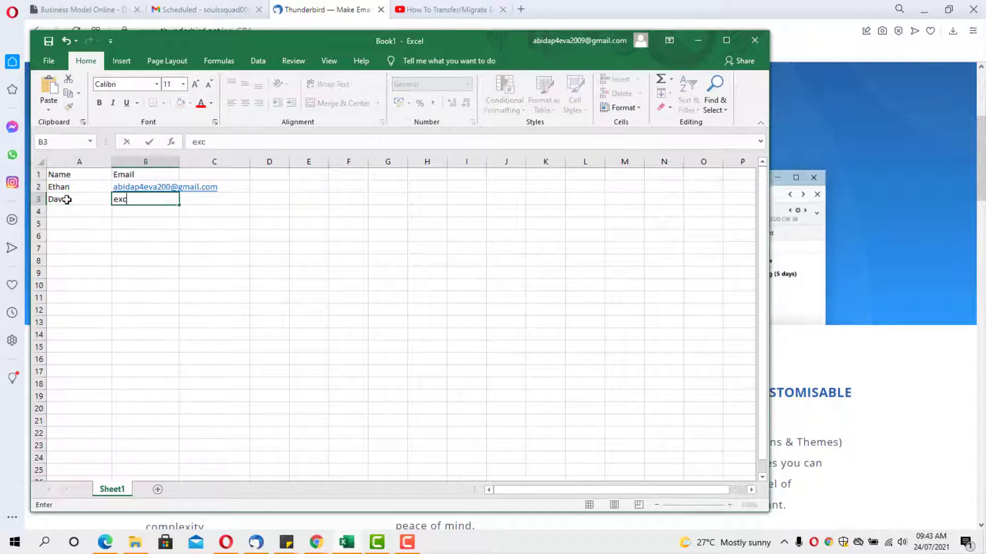
key(Tab)
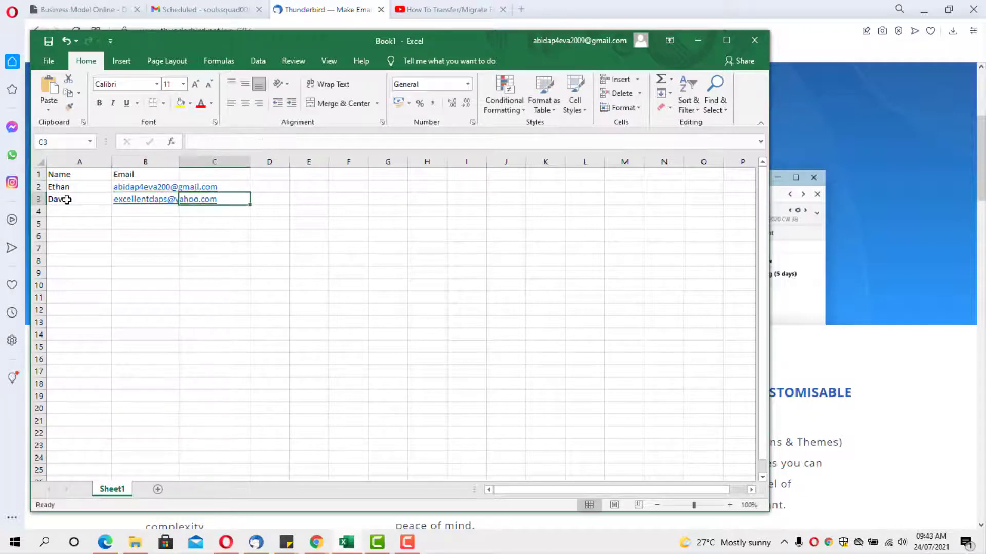
click(66, 211)
text(Soul)
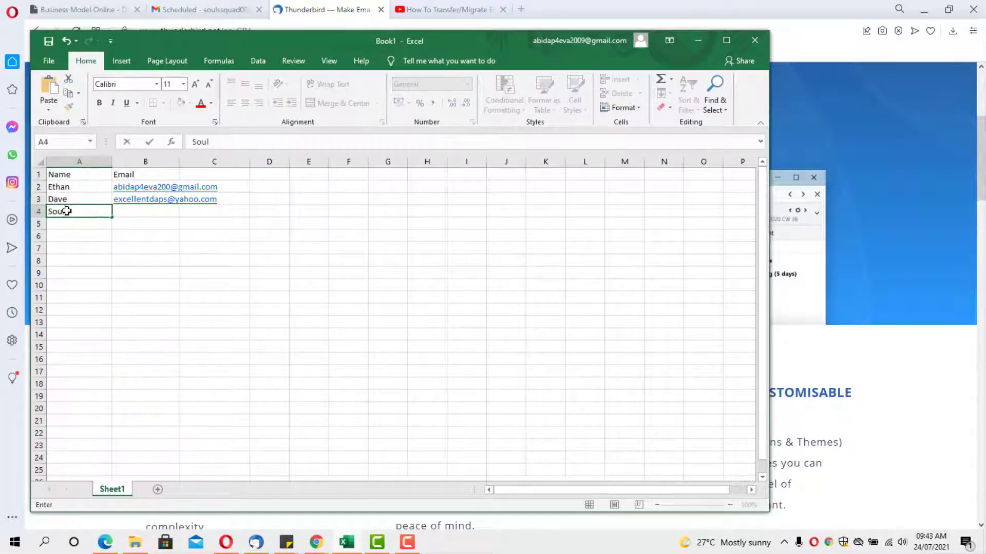
key(Tab)
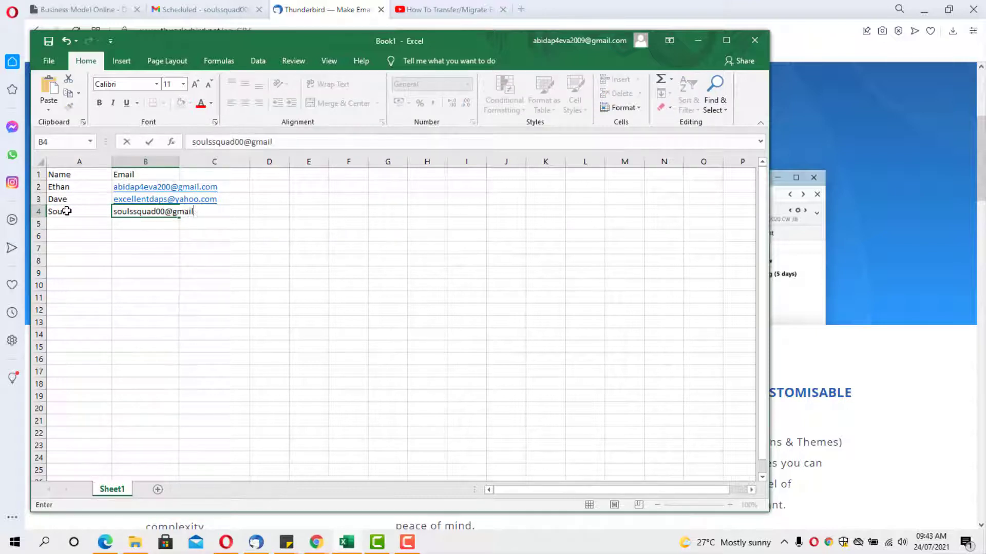
Save the list as 'Welcome Email' in Documents as CSV UTF-8 (Comma delimited), keeping the format
click(48, 41)
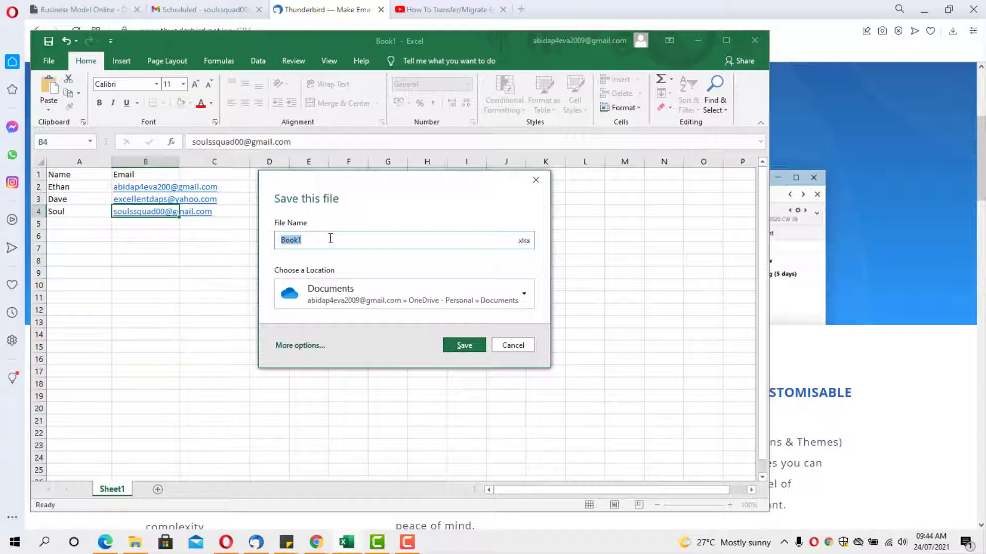
text(Welcome Email)
click(510, 297)
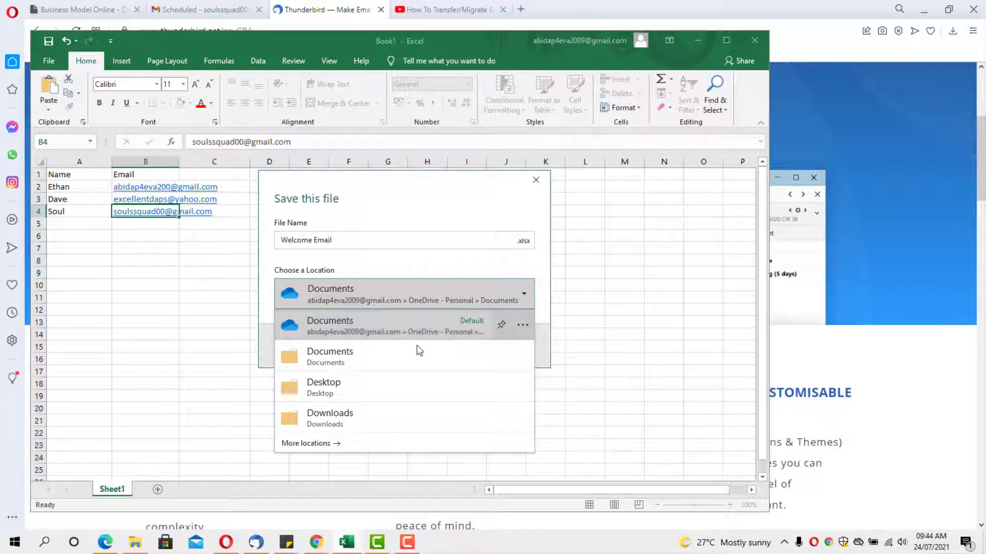
click(353, 420)
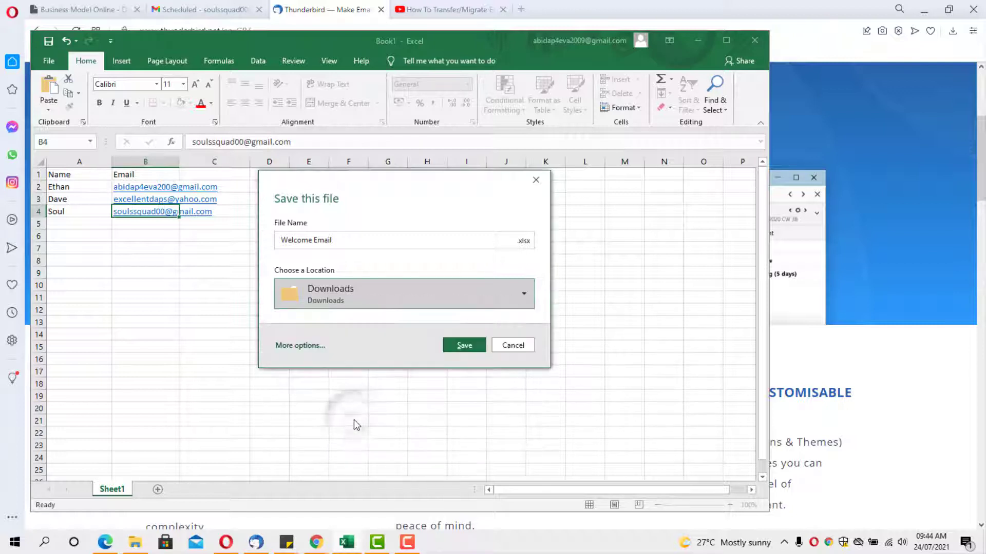
click(409, 300)
click(375, 360)
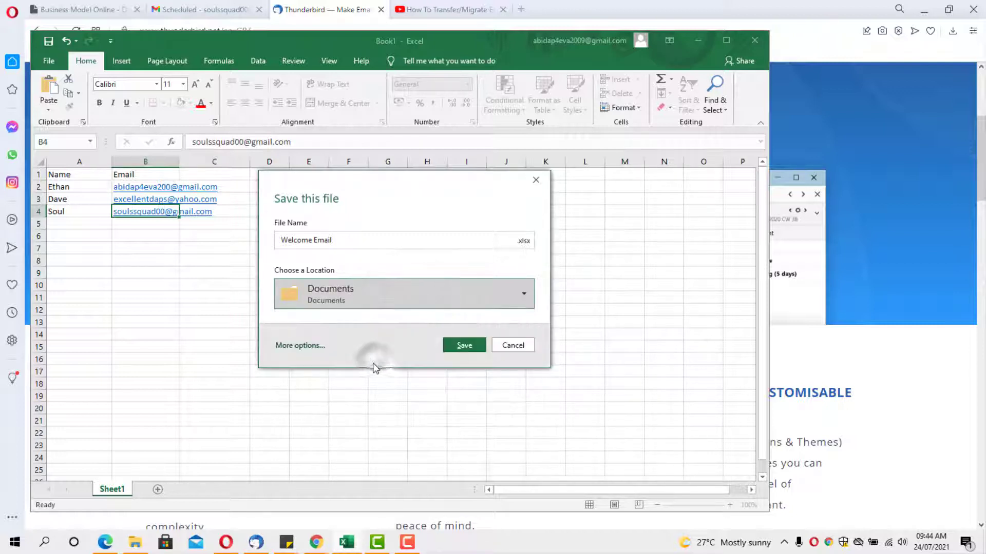
click(524, 244)
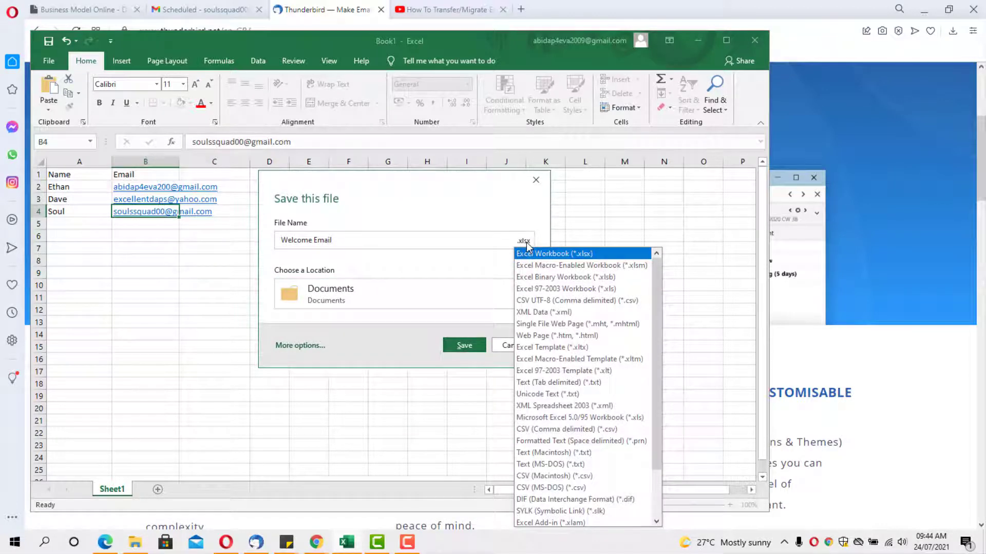
click(544, 301)
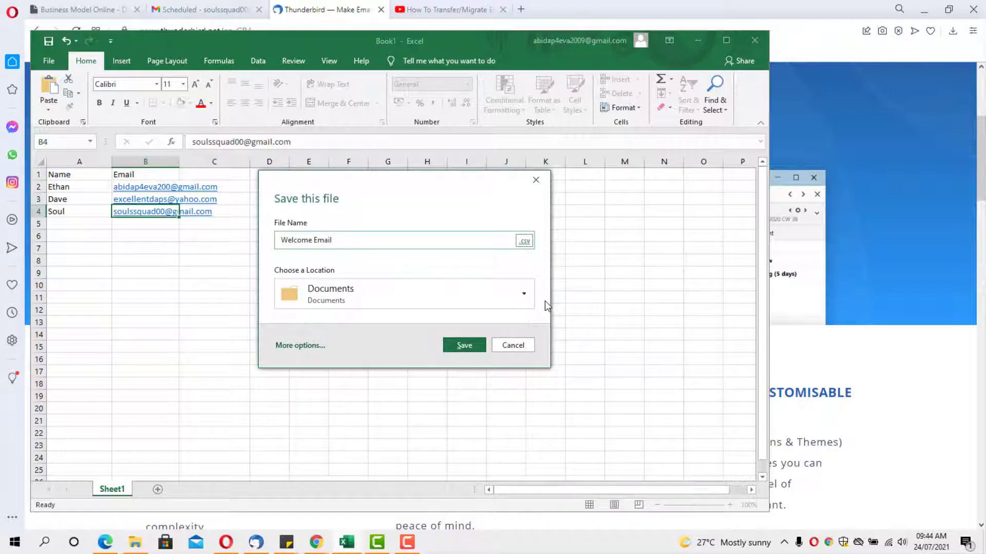
click(459, 347)
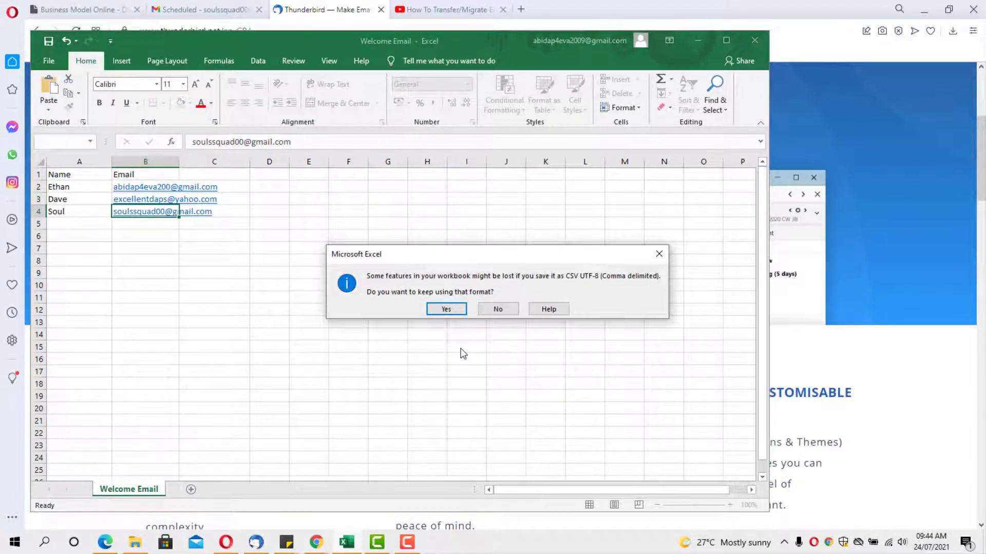
click(441, 310)
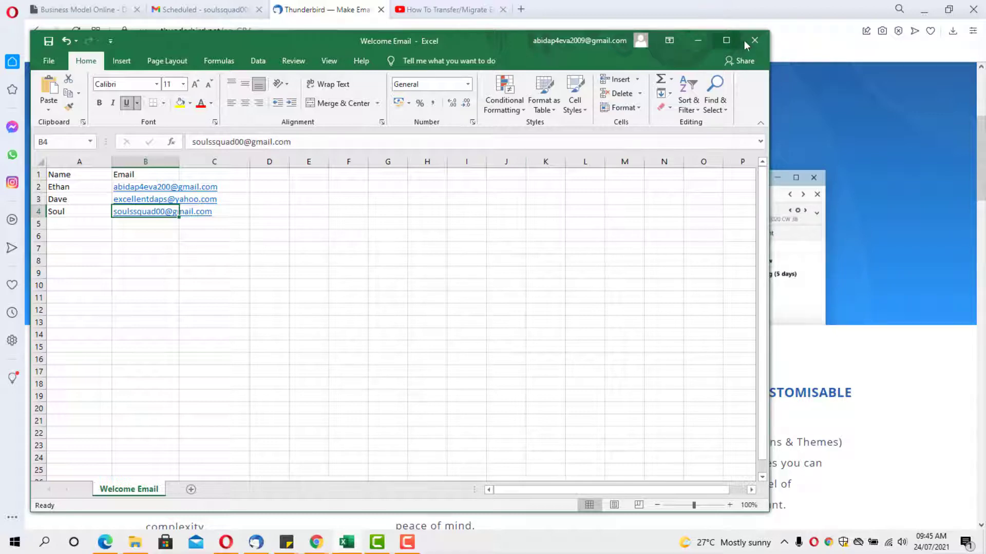
Close the Excel workbook and restore the Thunderbird mail window
click(762, 41)
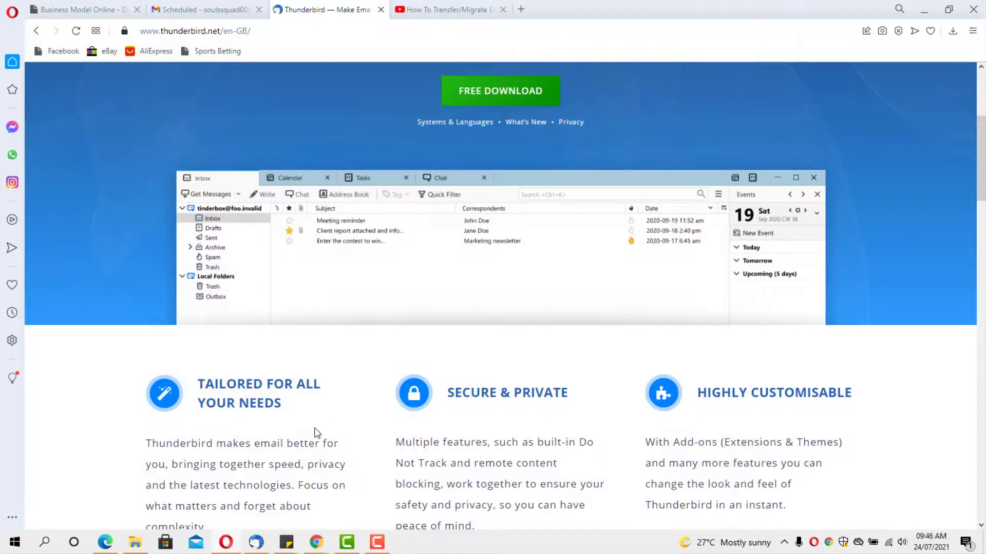
click(262, 544)
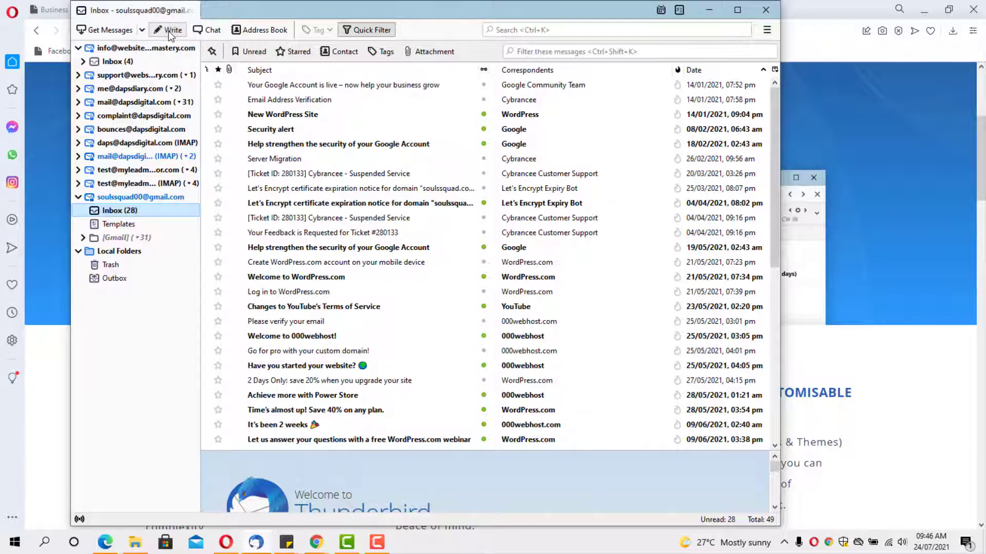
Start a new message and set its sender to the dapsdigital.com identity
click(169, 31)
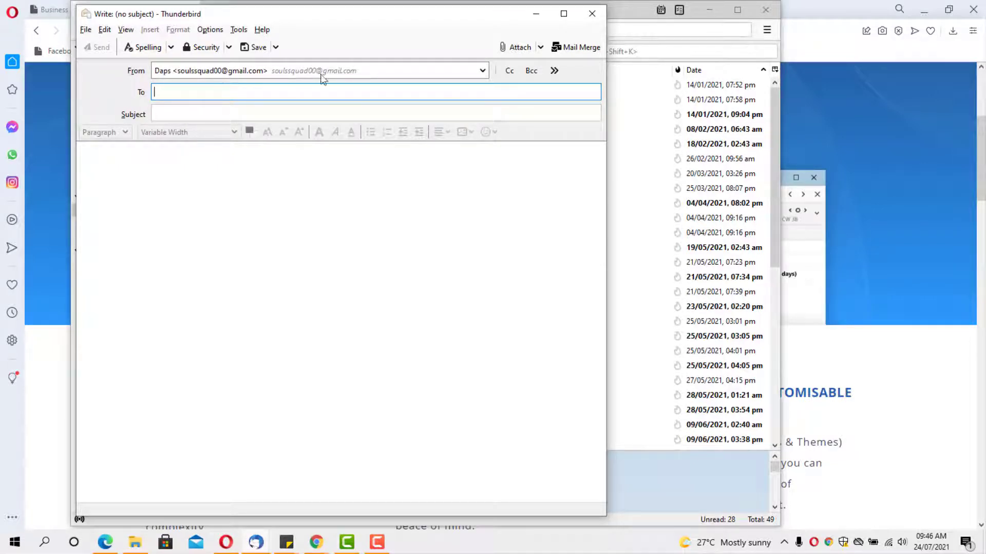
click(469, 75)
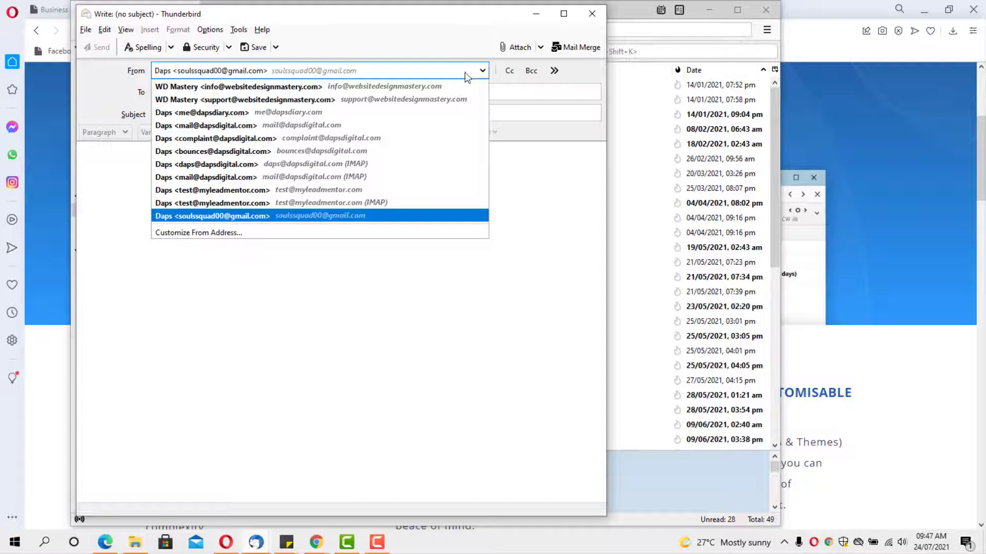
click(306, 164)
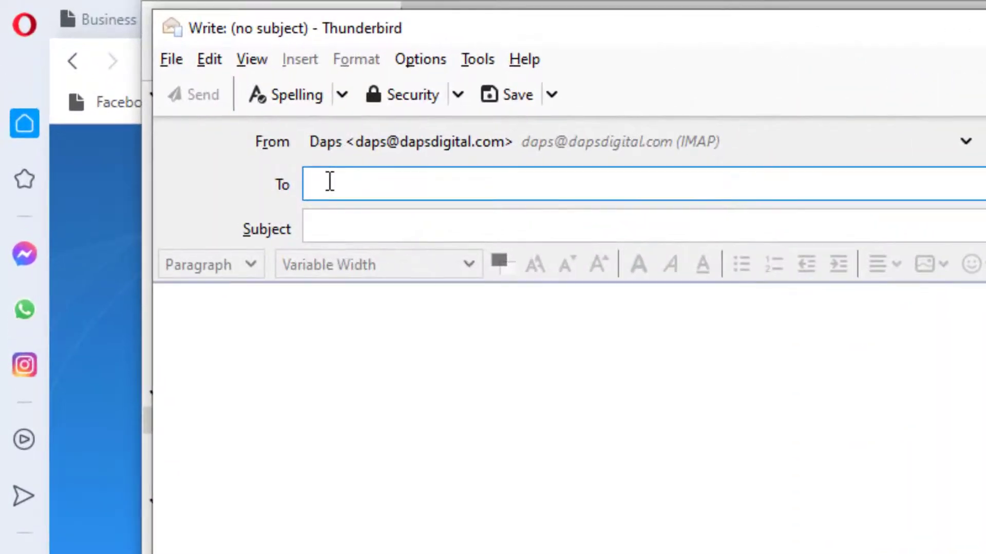
Address the message to the {{Email}} placeholder and give it the subject 'This is a test email'
text({{Email)
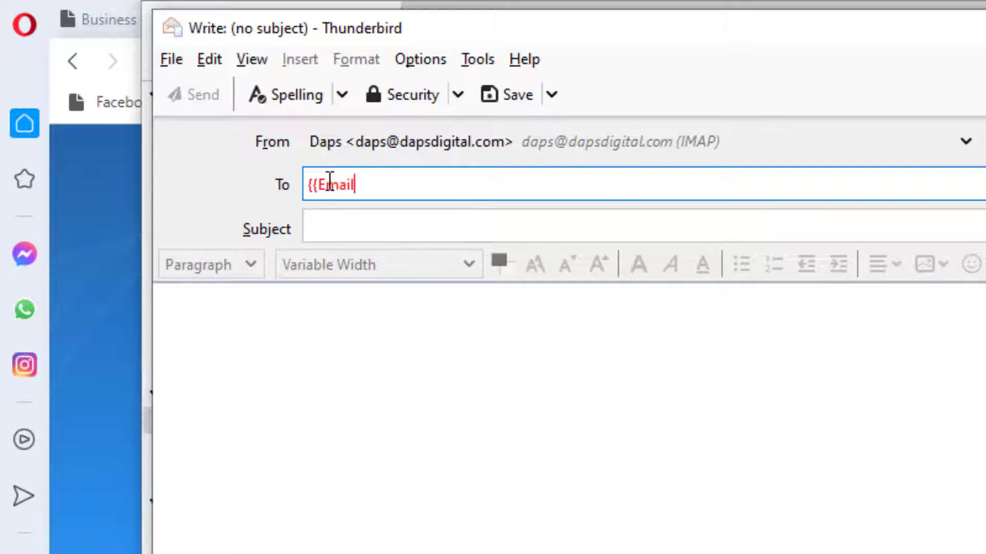
text(}})
key(Return)
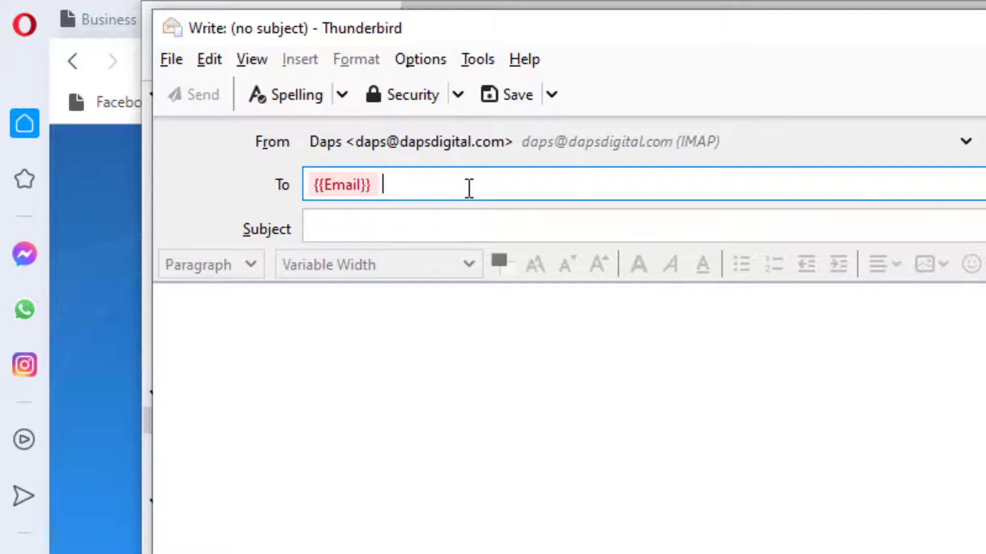
click(343, 226)
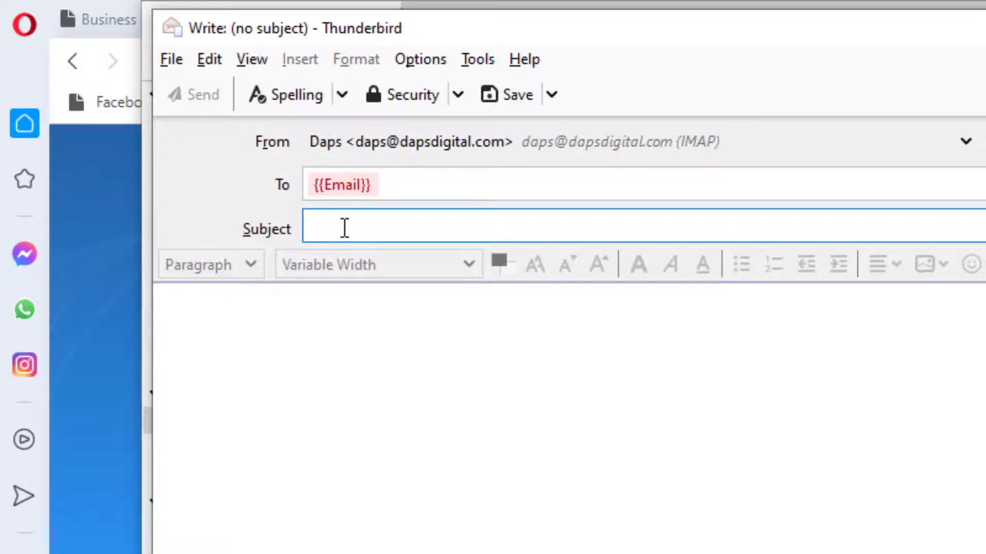
text(T)
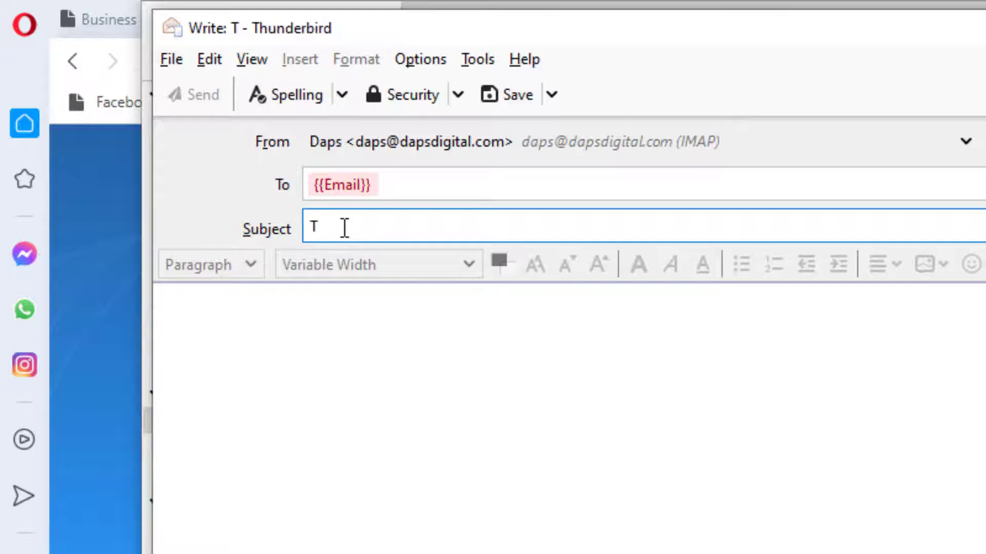
text(his is a)
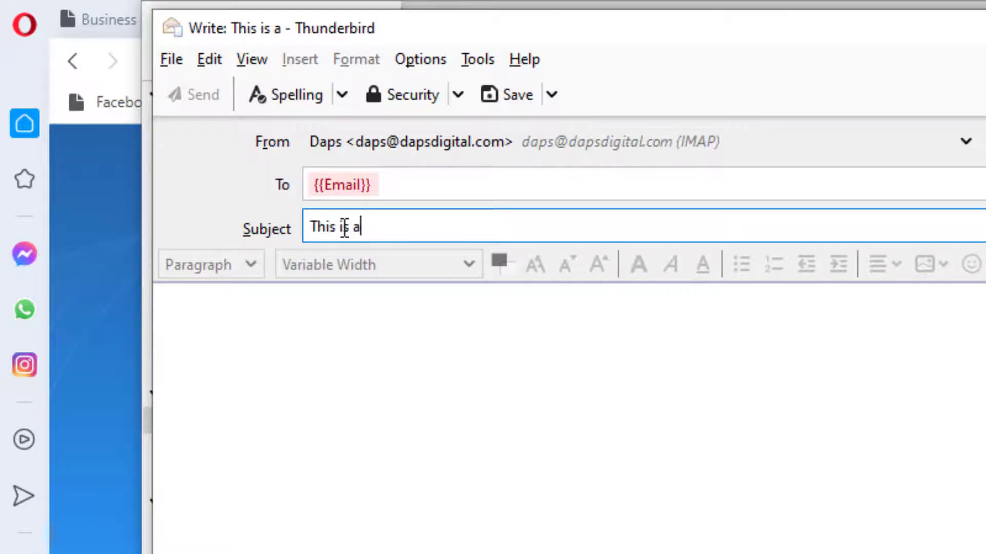
text( test email)
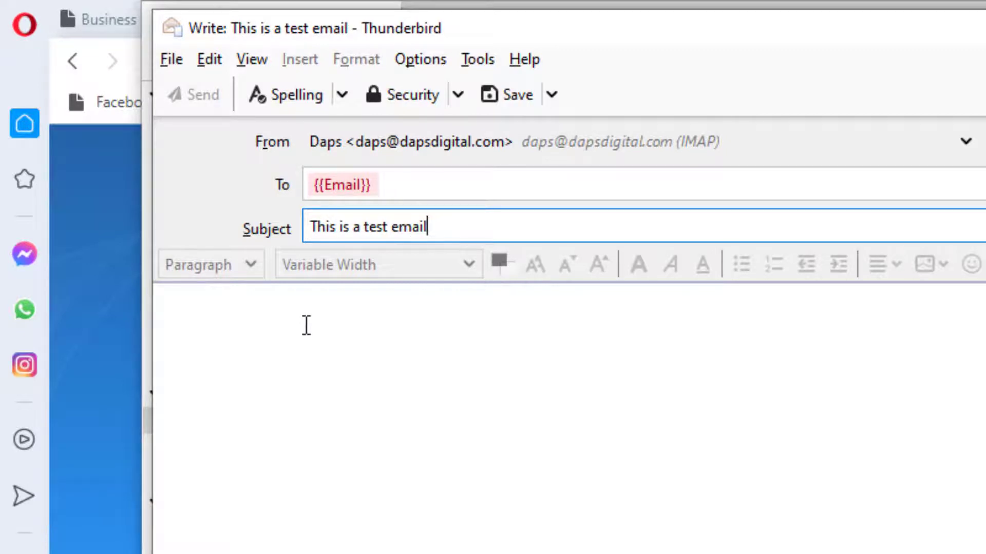
Write the body greeting 'Dear {{Name}}' followed by 'I hope you are doing well.'
click(175, 310)
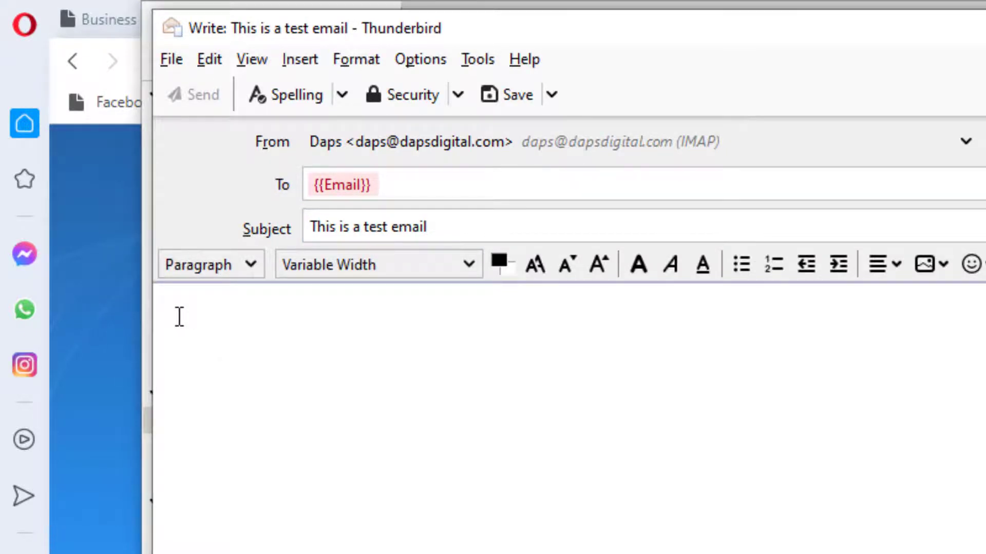
text(Dear {{Na)
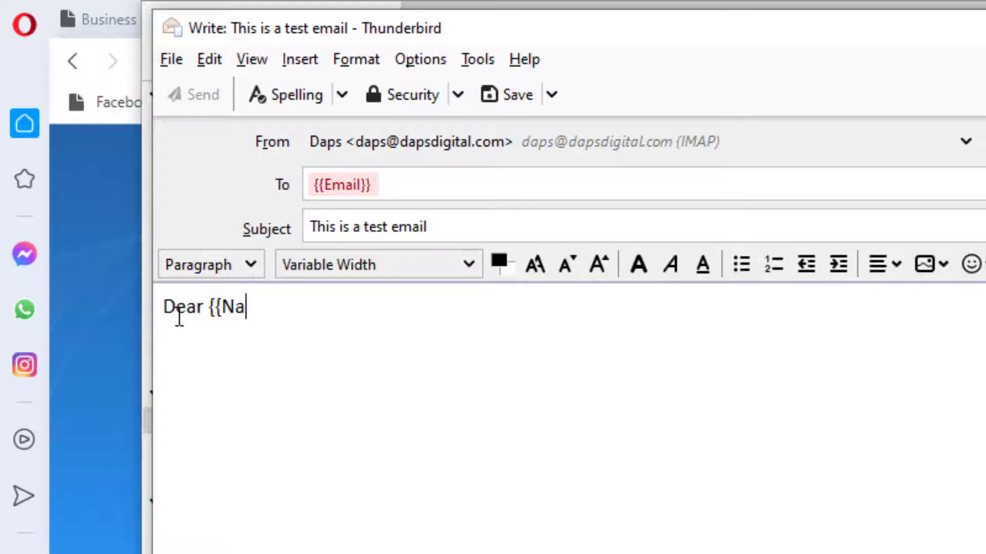
text(me}}  )
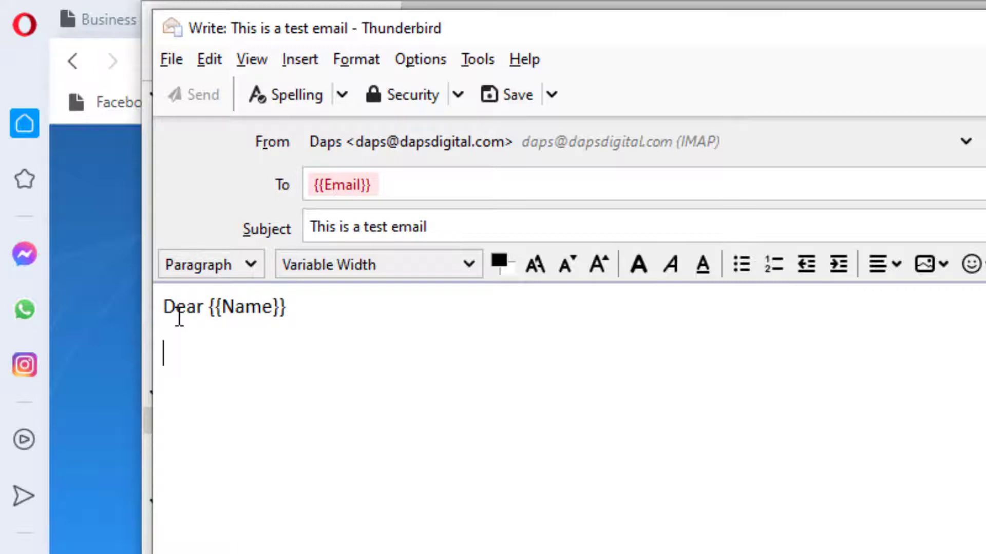
text(I hope youa)
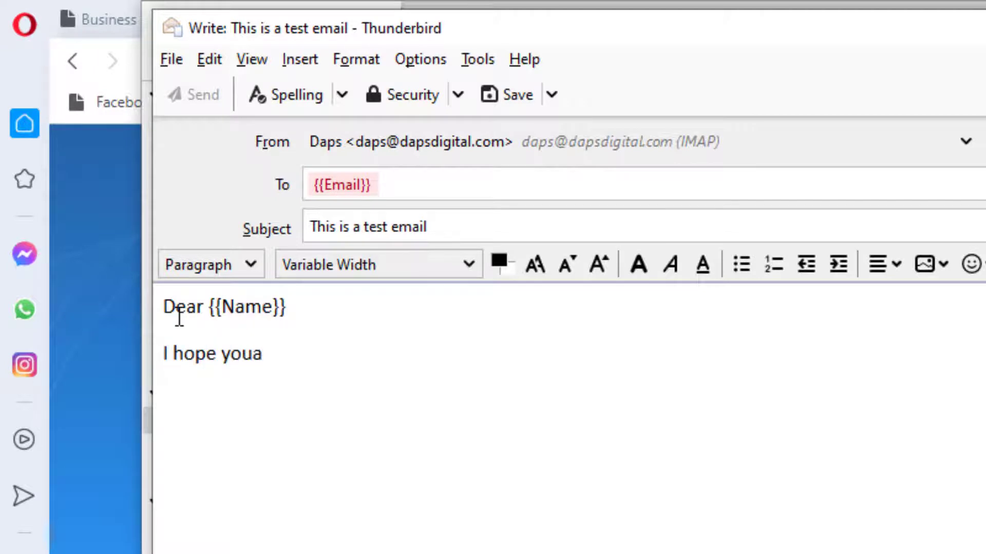
key(BackSpace)
text(are doing well)
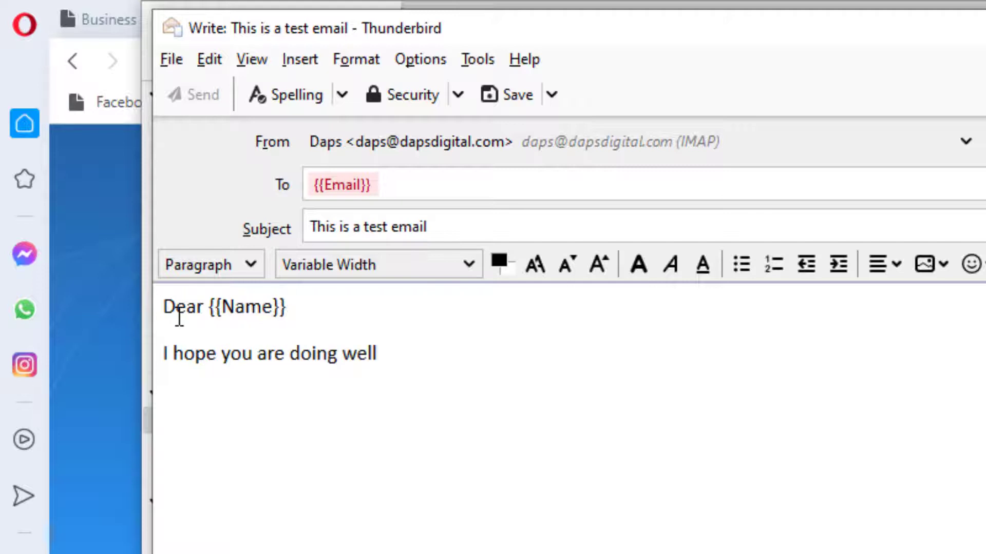
text(.)
key(Return)
Replace the 'This is your ID {{Id}}' line with 'Thank you' and the sender's sign-off
text(This is your ID)
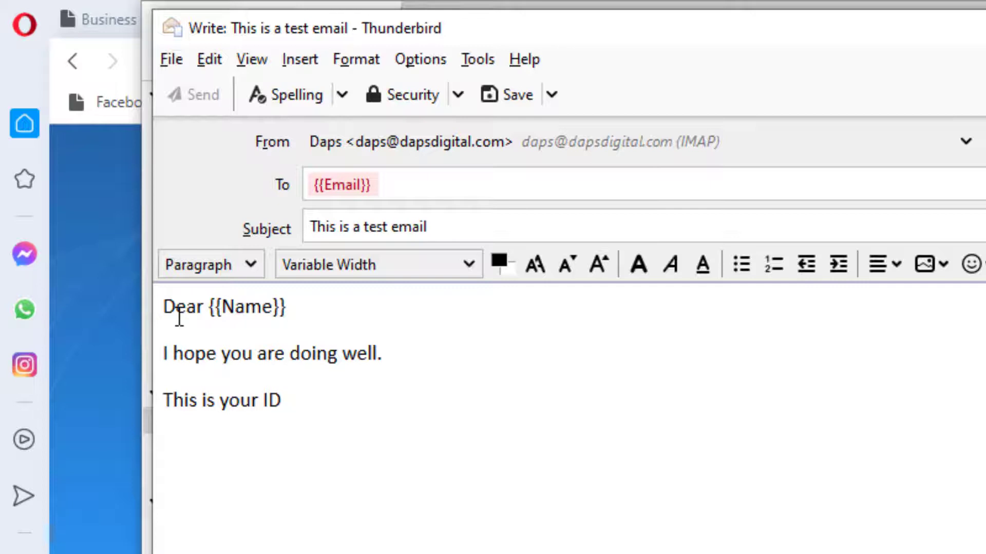
text( {{)
text(Id}})
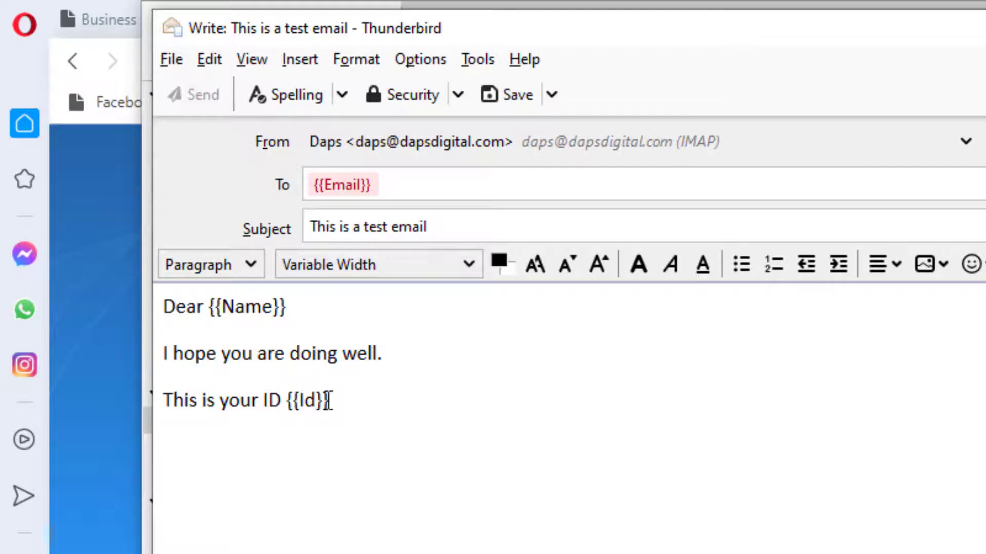
drag(330, 401, 160, 399)
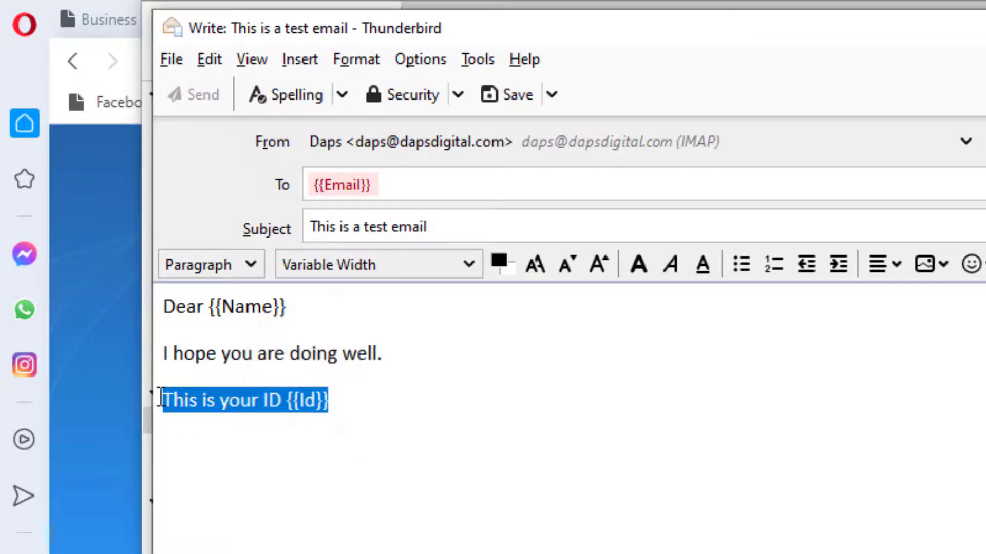
key(BackSpace)
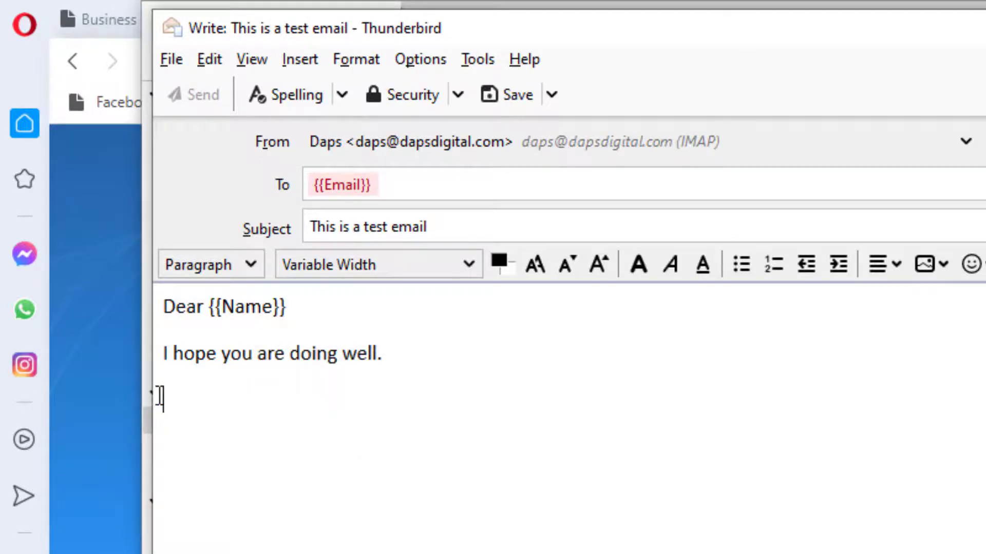
text(Thank you)
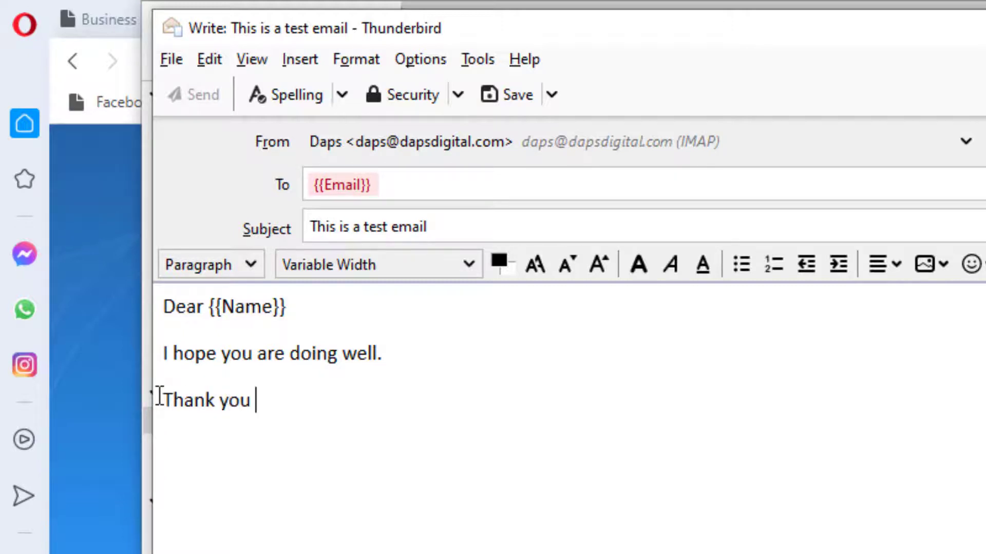
key(Return)
text(Daps.)
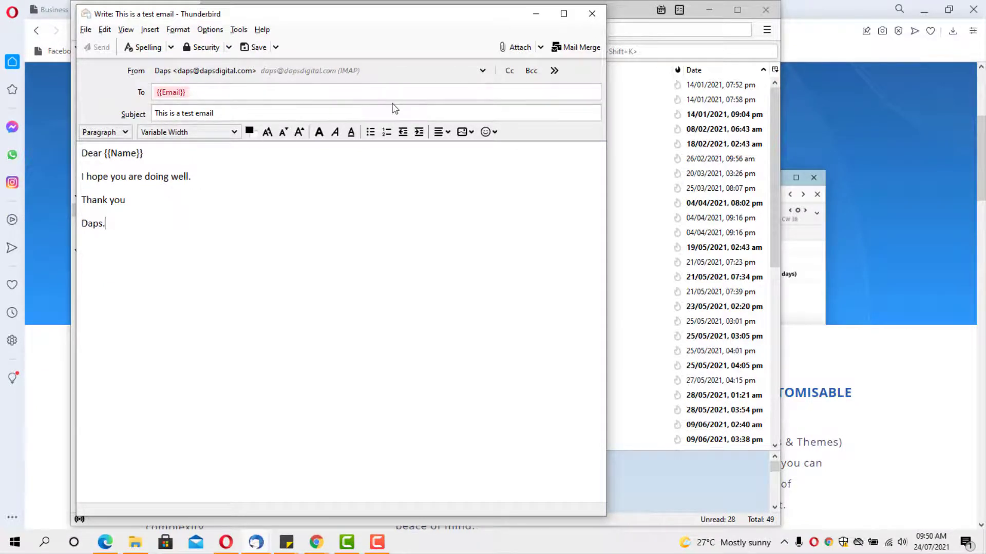
In Mail Merge, set Source to CSV and Deliver Mode to Send Now, then browse for the file
click(571, 45)
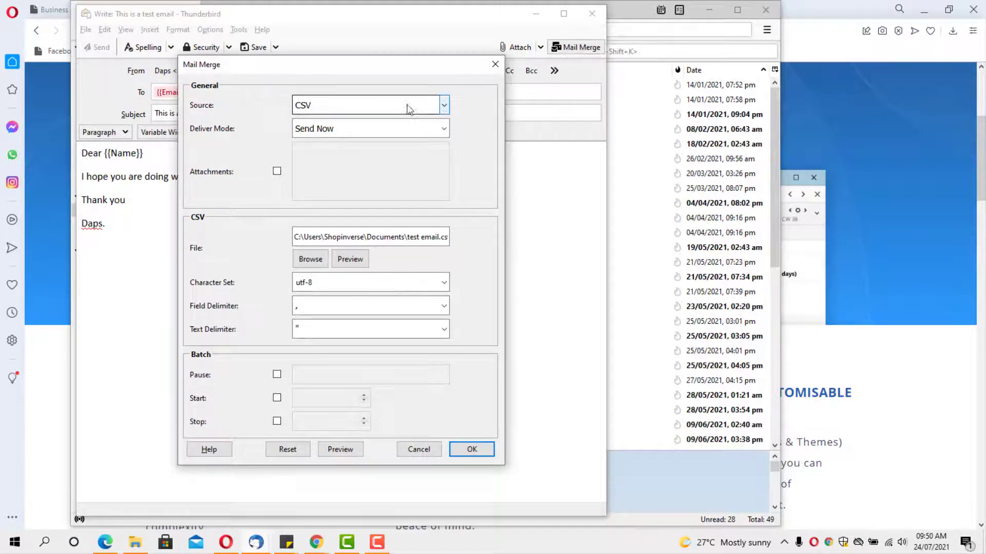
click(442, 105)
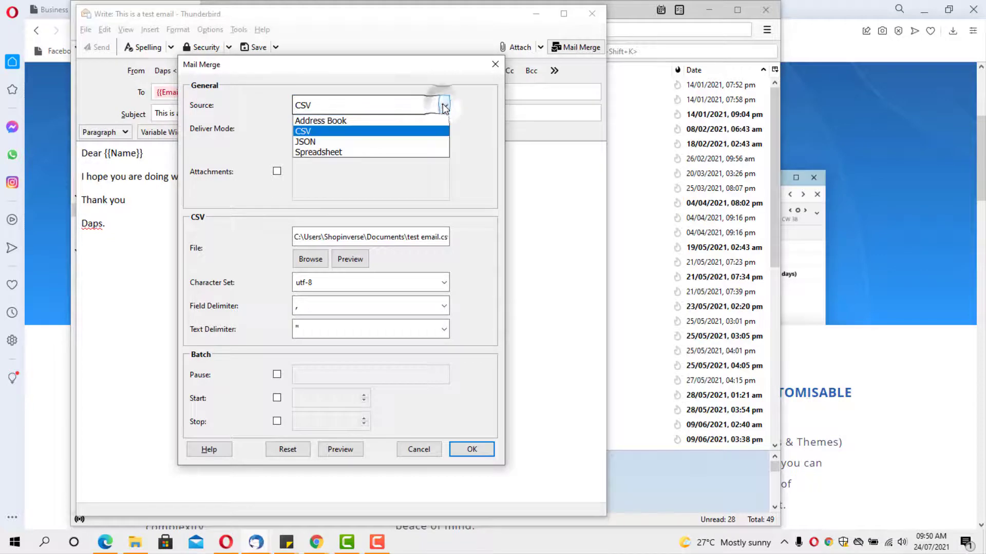
click(362, 133)
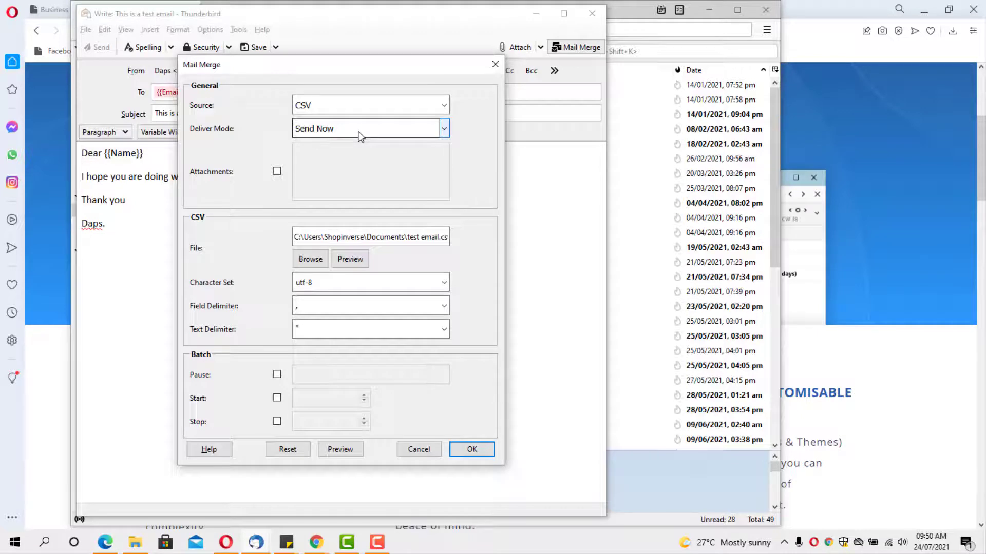
click(445, 132)
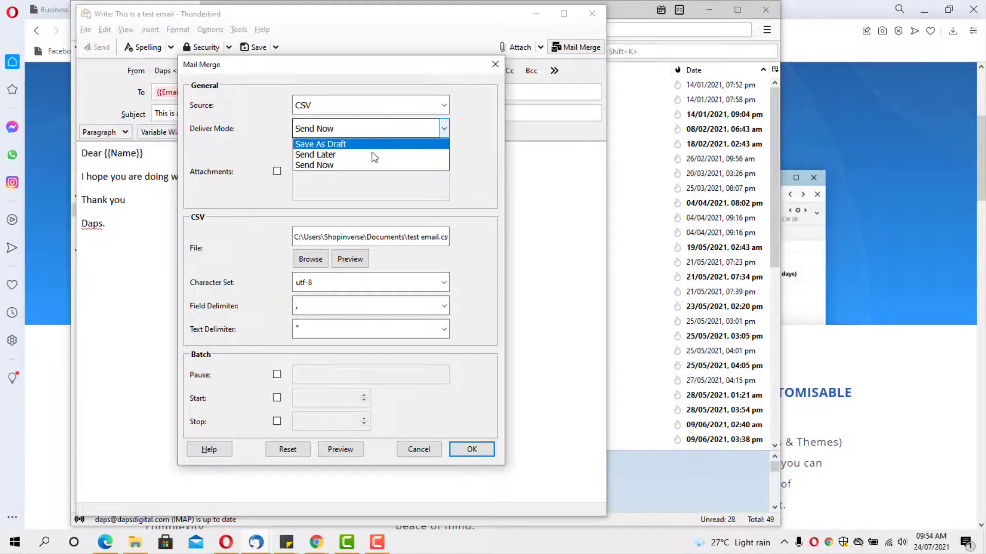
click(339, 166)
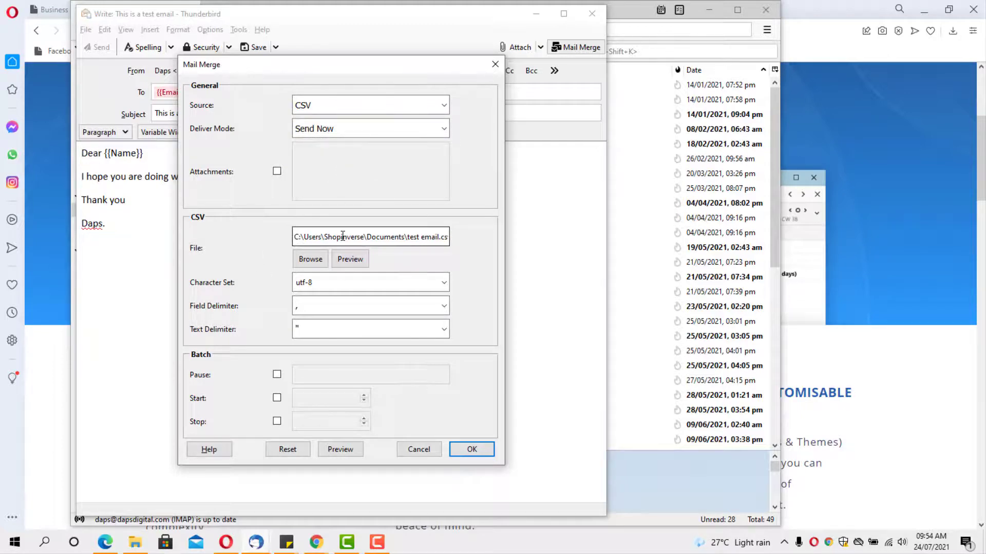
click(307, 258)
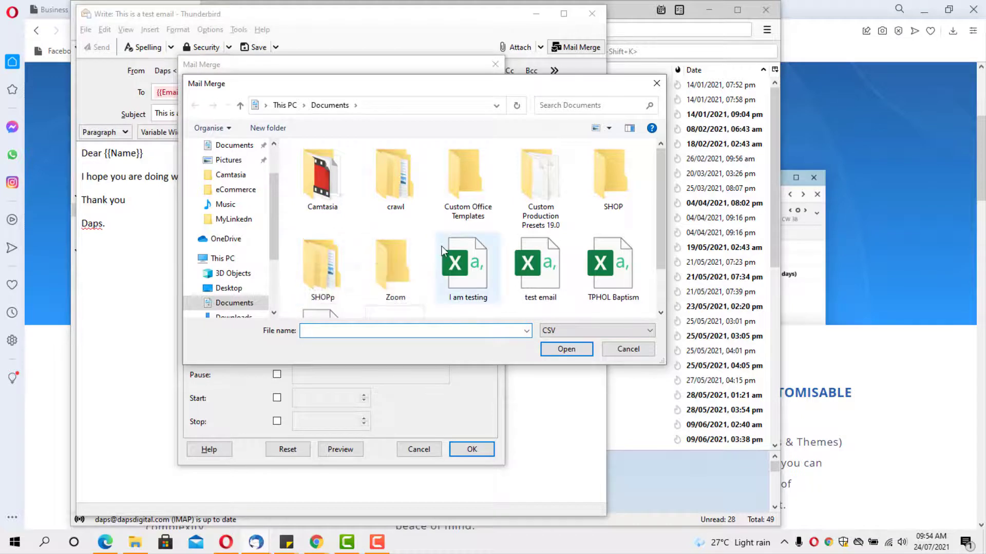
Load the Welcome Email CSV as the contact list and confirm the merge settings
scroll(431, 230, down, 1)
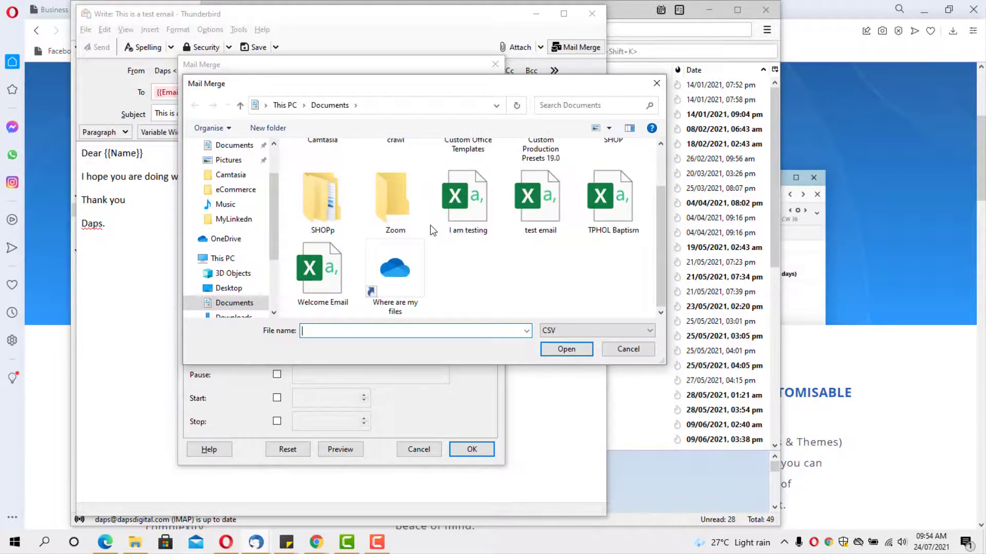
click(317, 275)
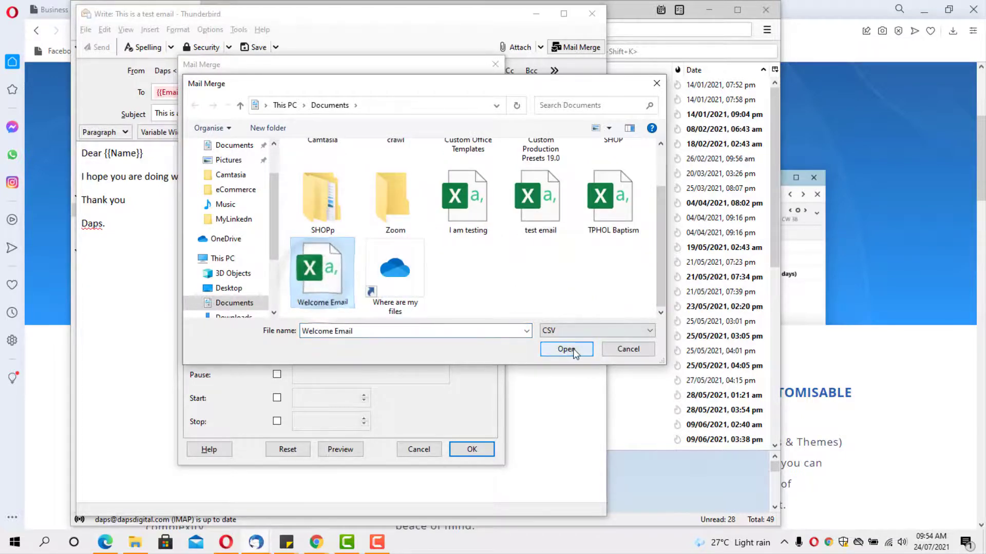
click(567, 350)
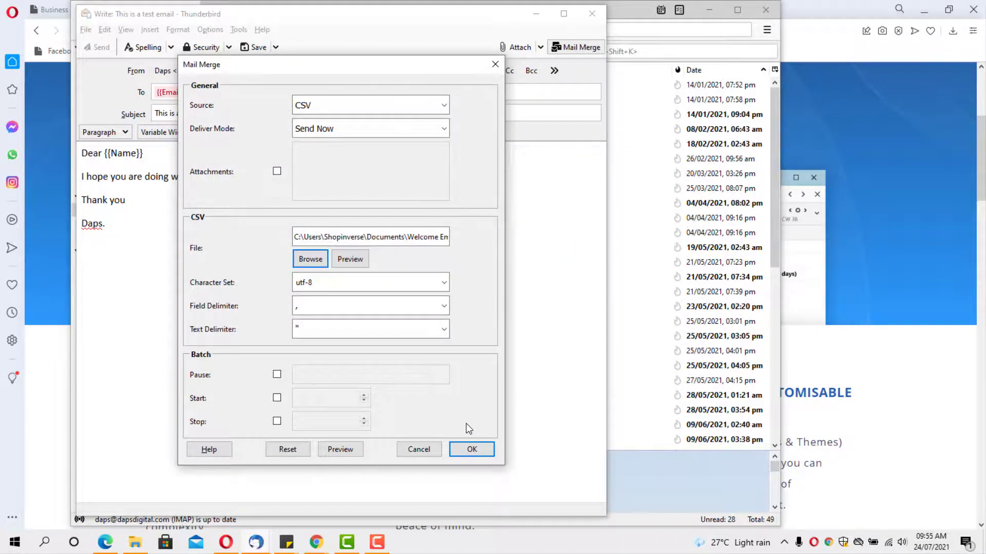
click(471, 450)
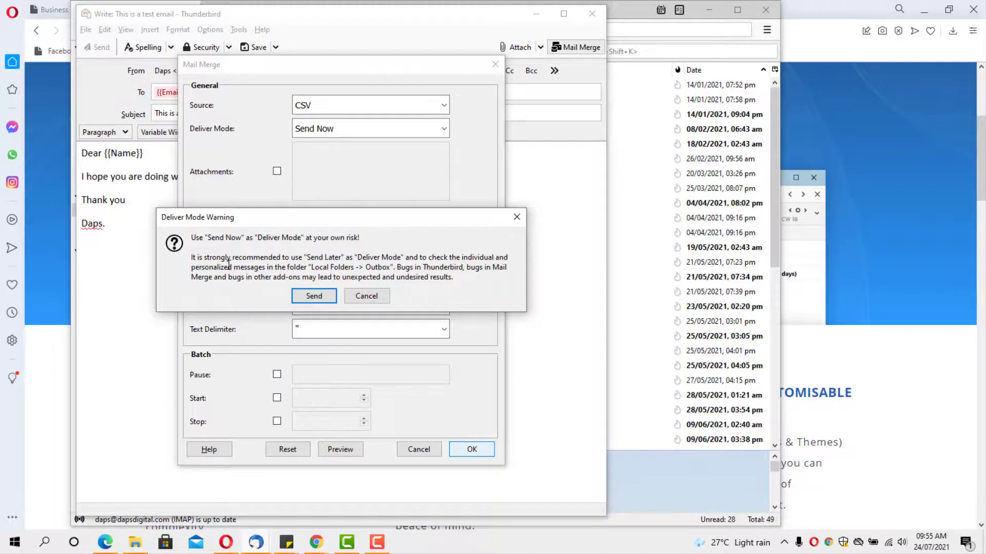
Accept the Deliver Mode Warning to send the merged messages immediately
click(305, 297)
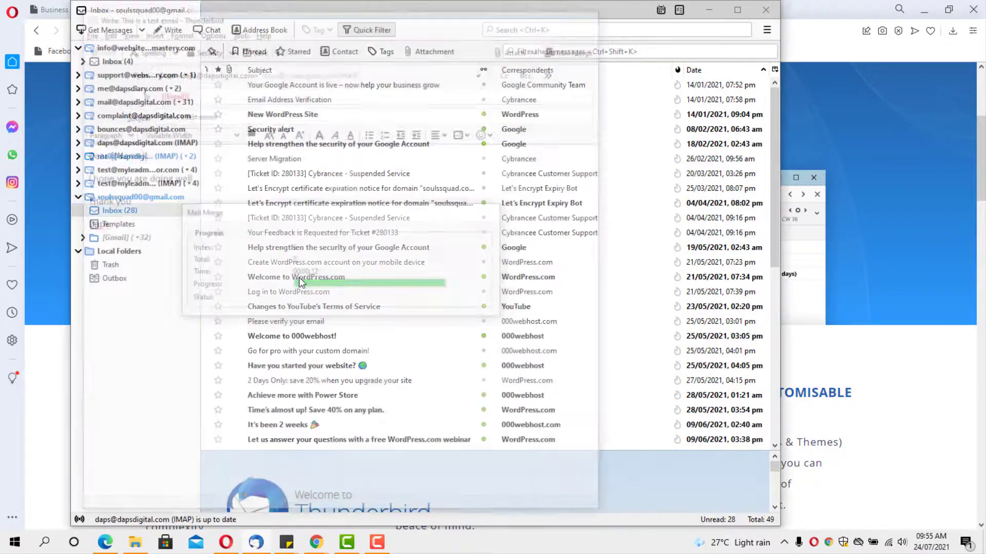
In Opera's Gmail tab, open the 'This is a test email' message from the Inbox
click(707, 15)
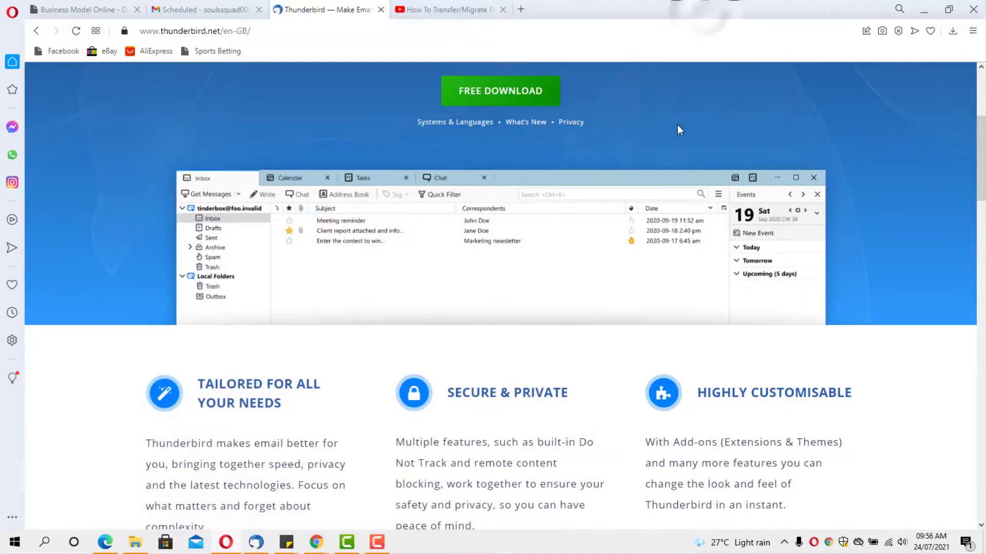
click(185, 5)
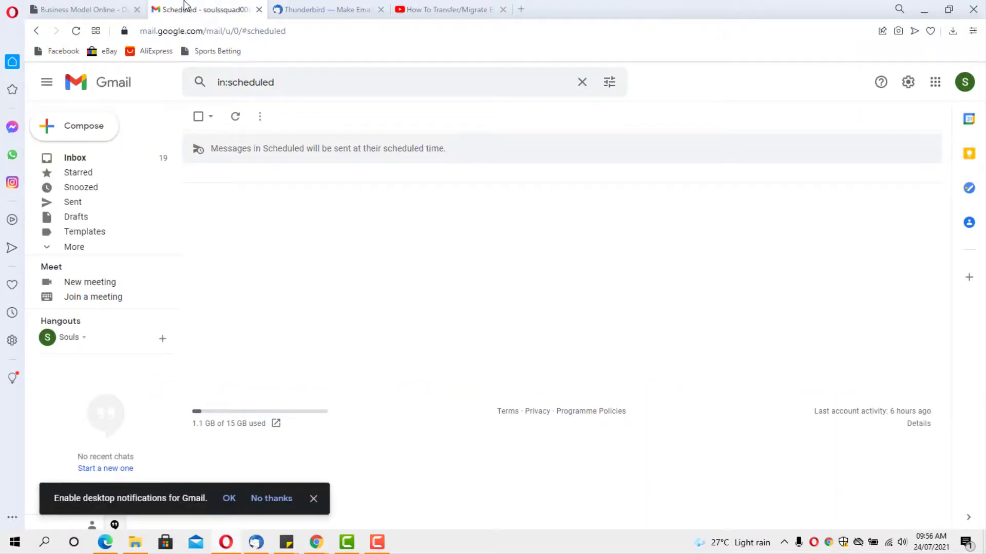
click(75, 158)
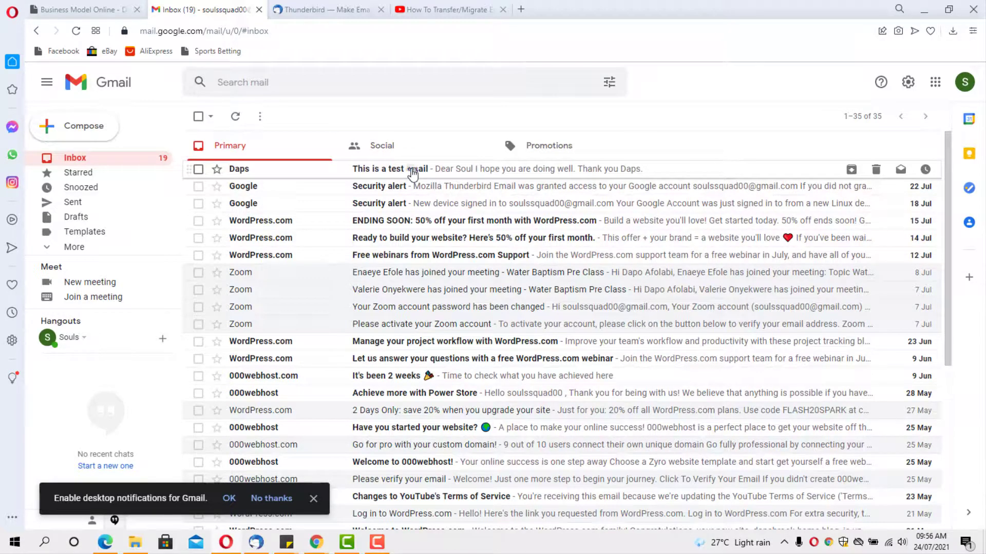
click(412, 174)
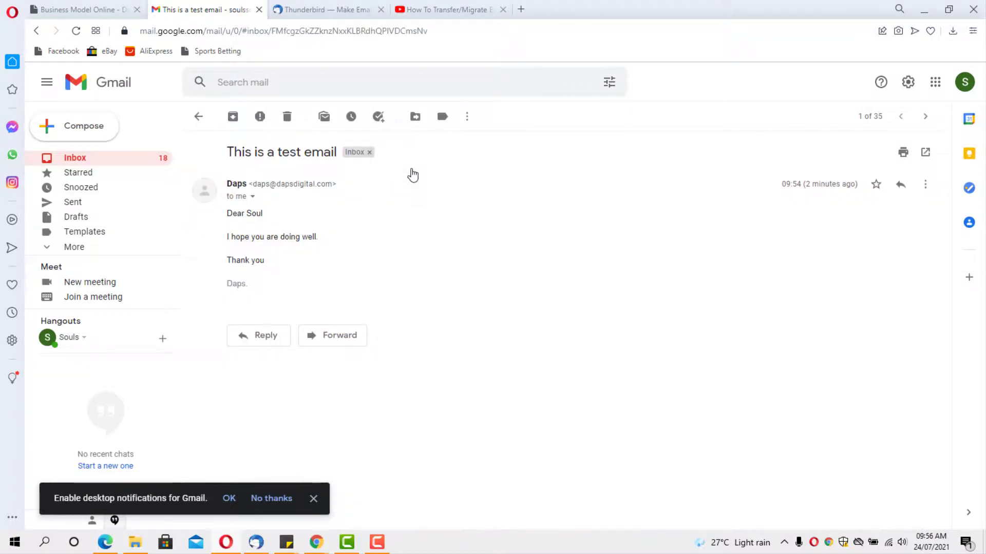